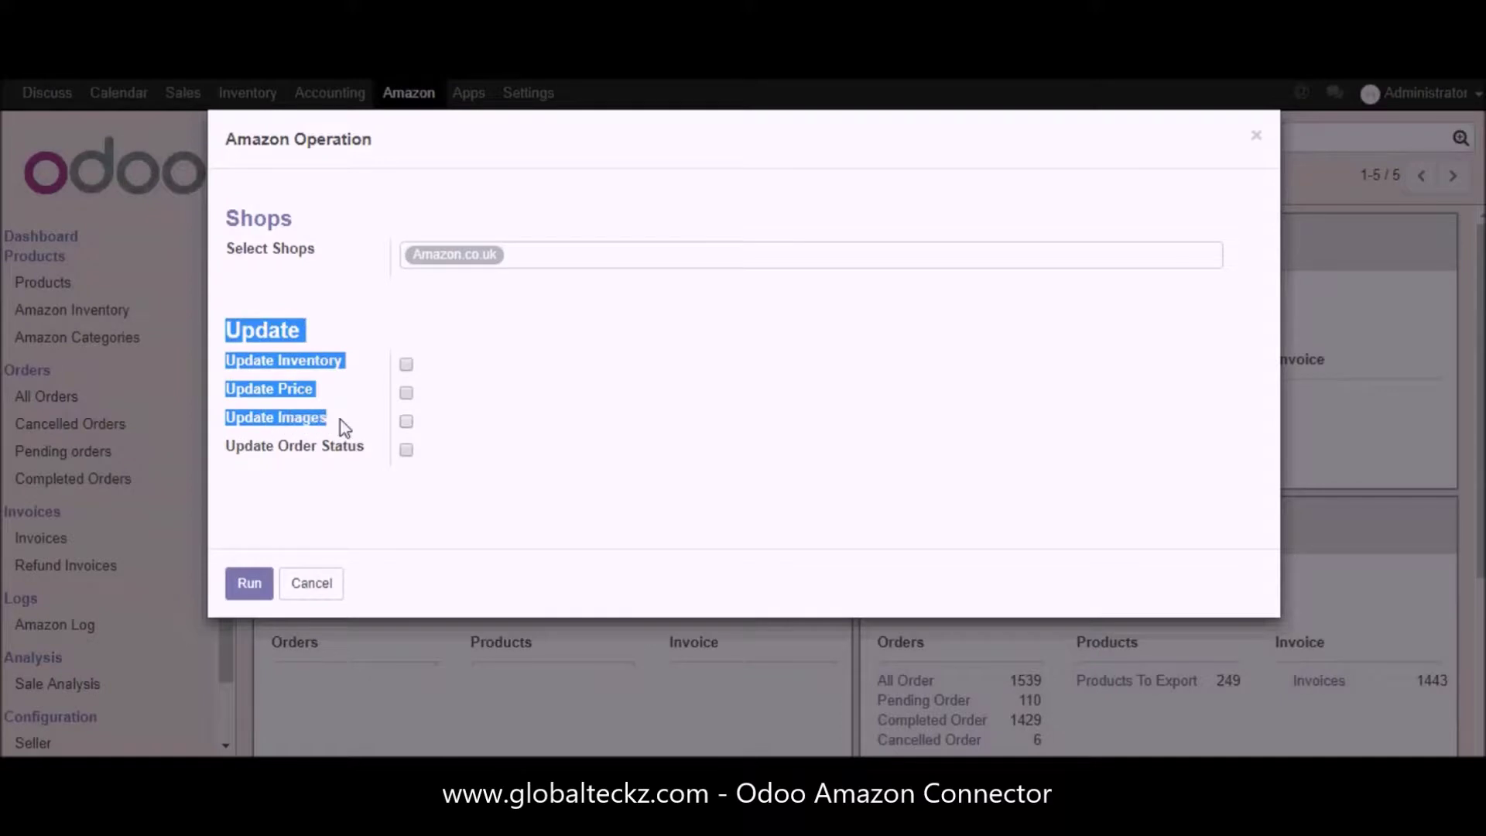
Try out the inventory, price, images and order status update options for the Amazon.co.uk shop, and cancel the operation.
drag(228, 448, 325, 448)
double_click(322, 448)
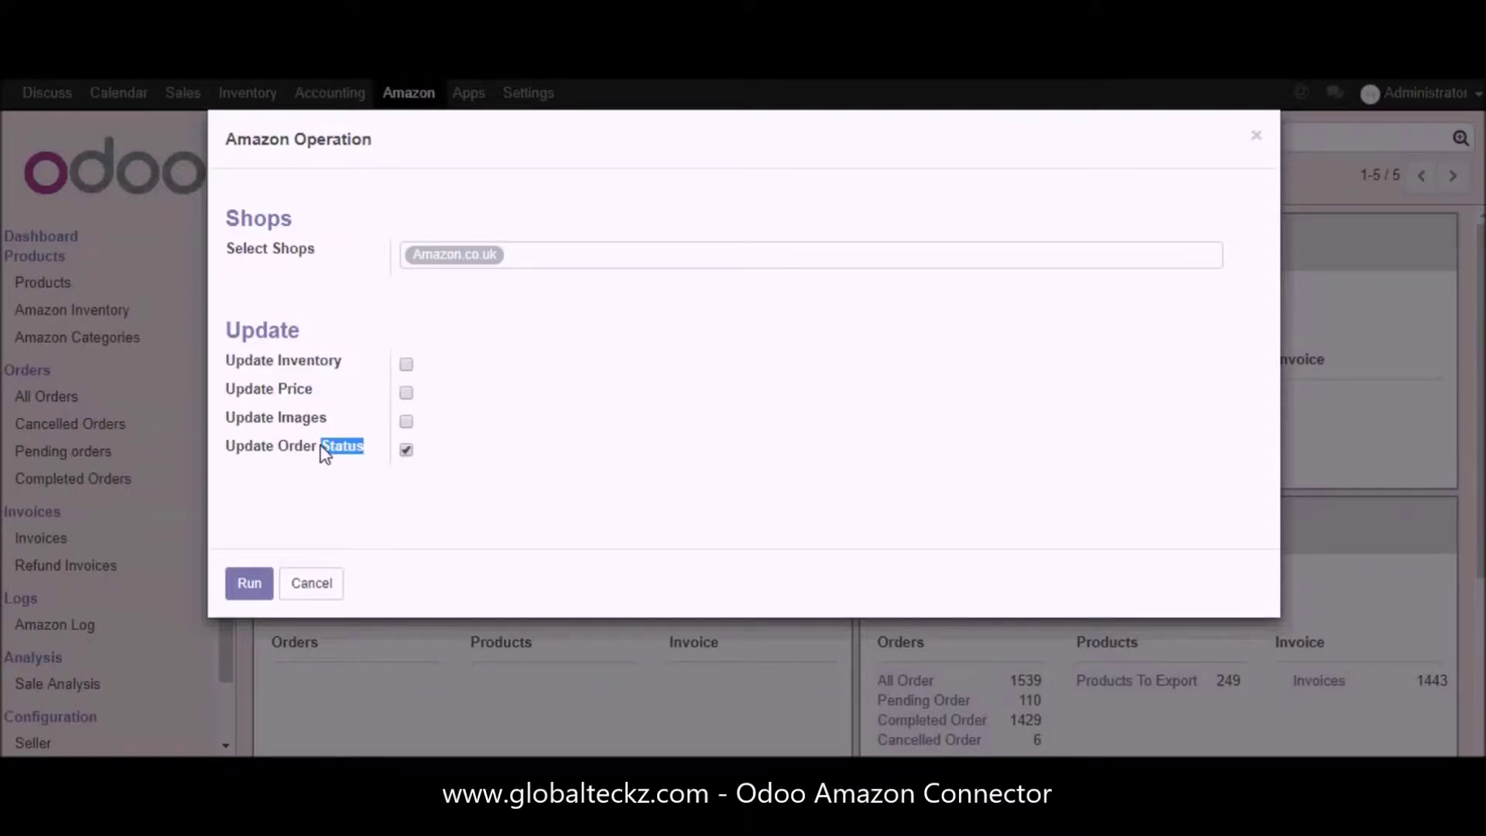
click(285, 448)
click(406, 452)
click(406, 365)
click(406, 421)
click(406, 450)
click(240, 590)
click(406, 394)
click(406, 421)
click(407, 450)
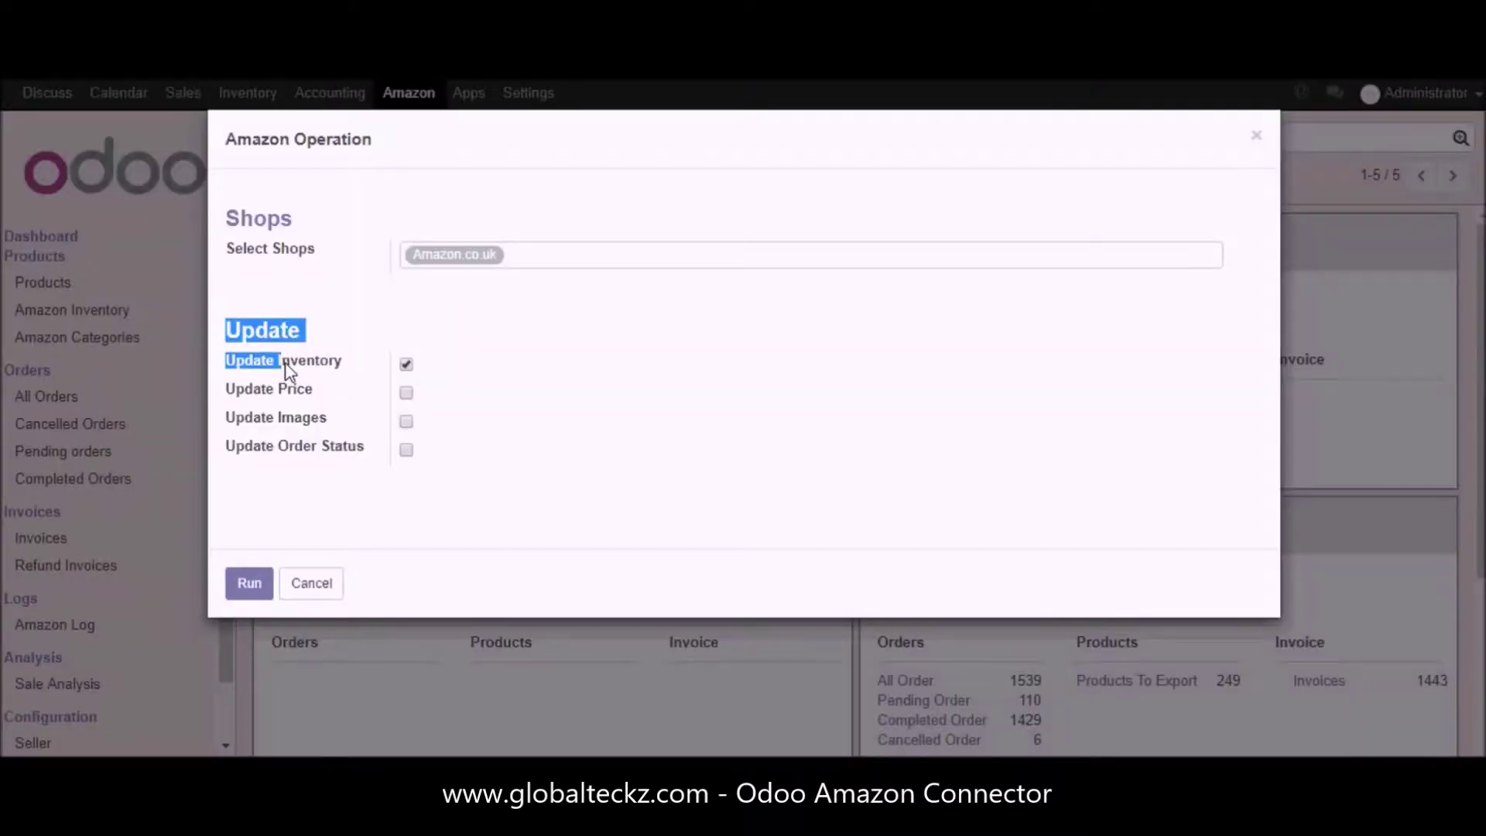
drag(285, 381, 349, 364)
click(352, 372)
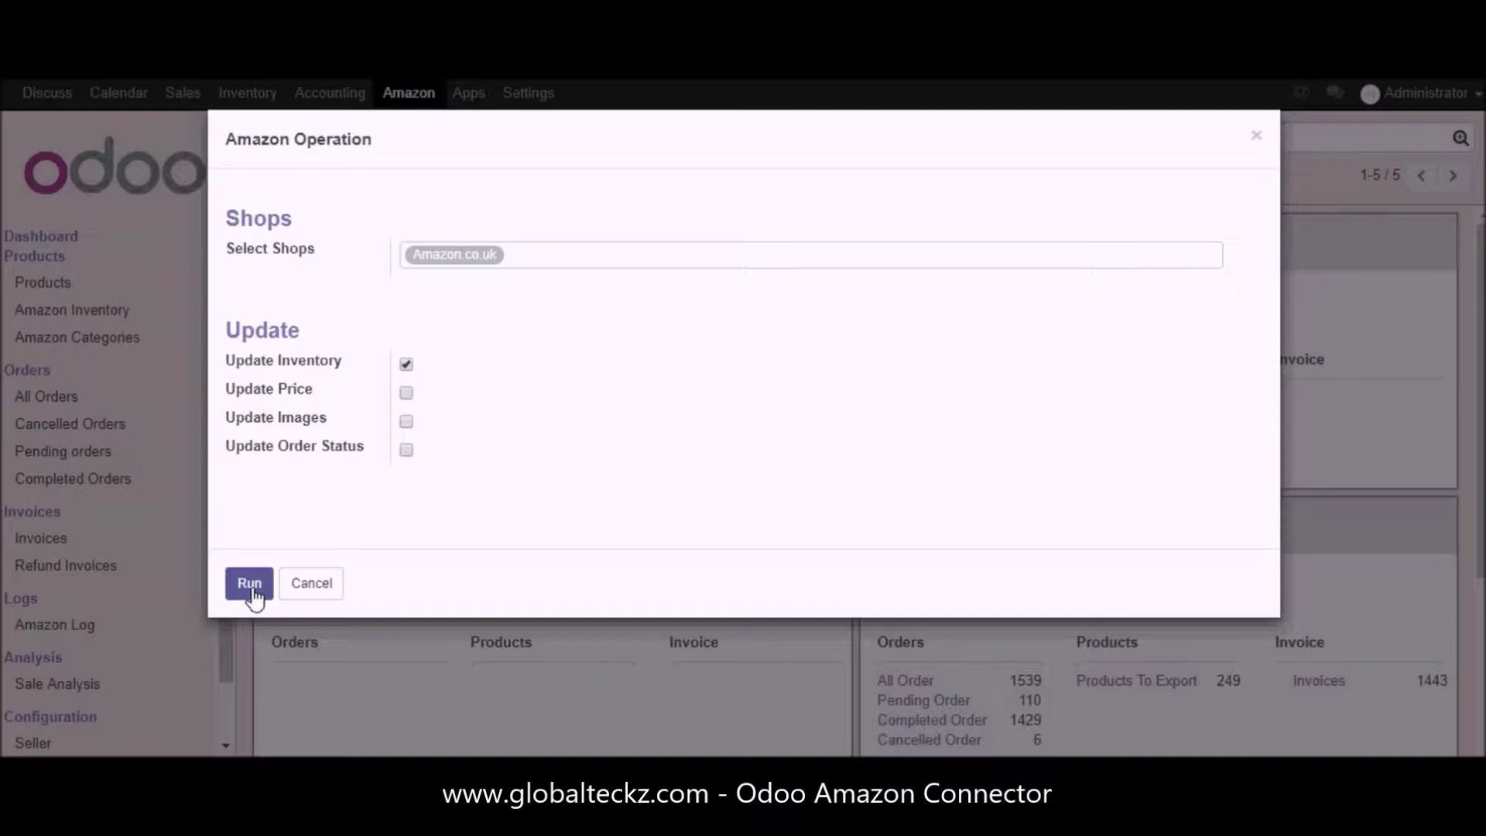
click(312, 584)
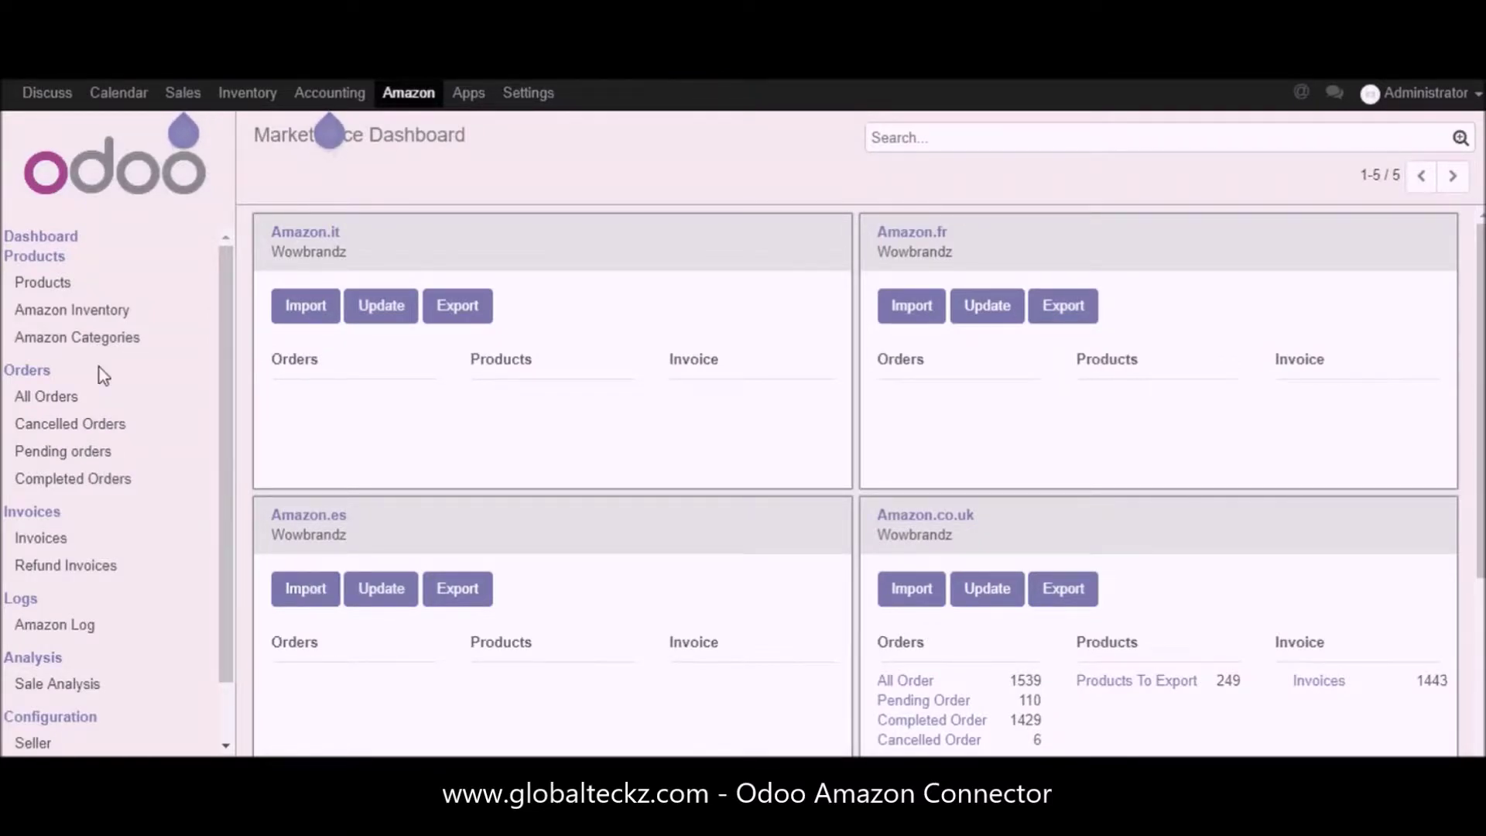
Try changing the quantity of item 1T-3R8P-RG6F in the Amazon inventory to 20, and abandon the edit without saving.
click(99, 317)
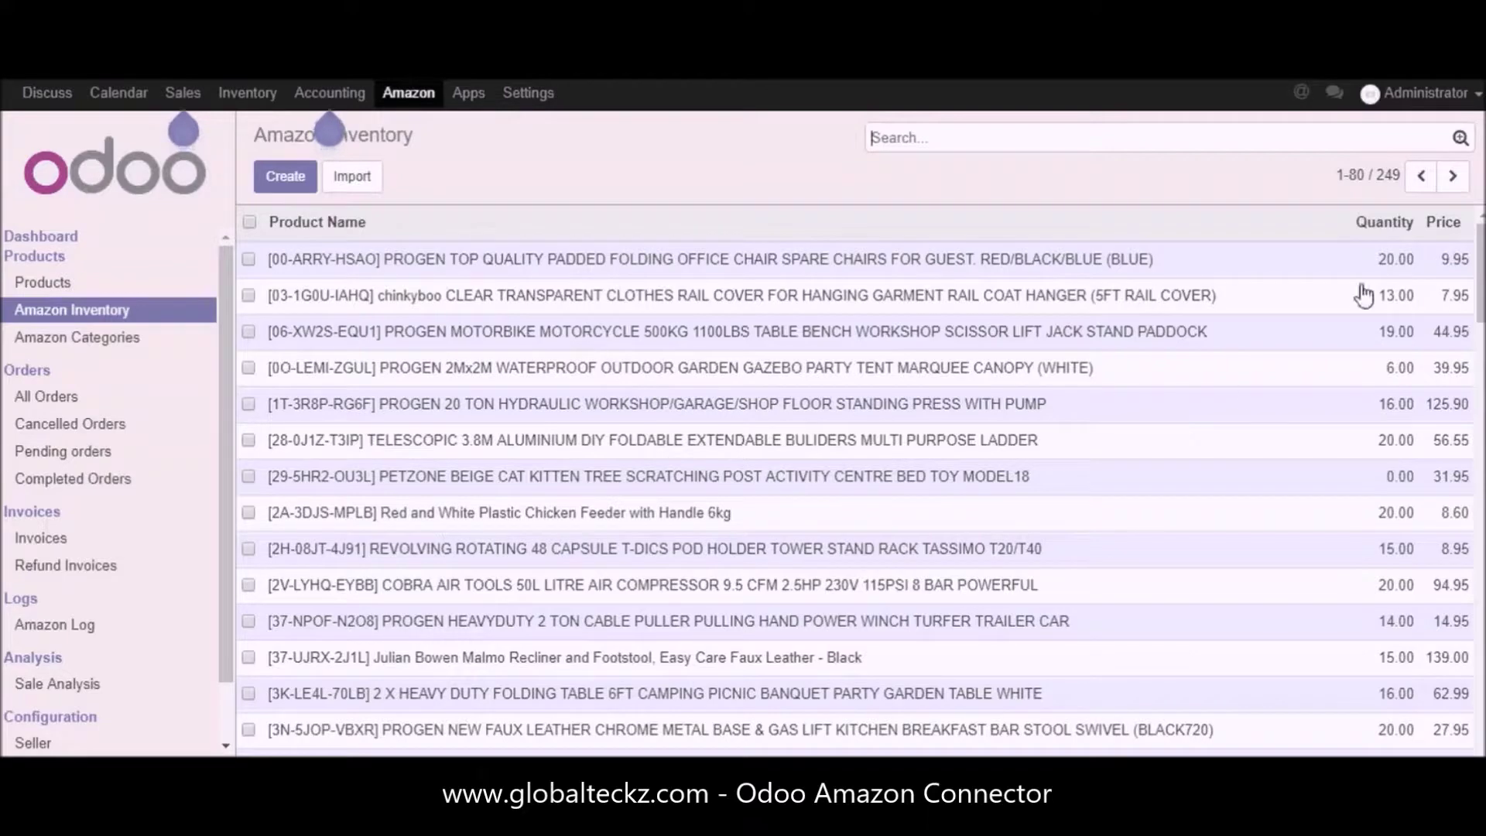
drag(1352, 199, 1381, 438)
click(1281, 190)
click(1405, 411)
click(1386, 405)
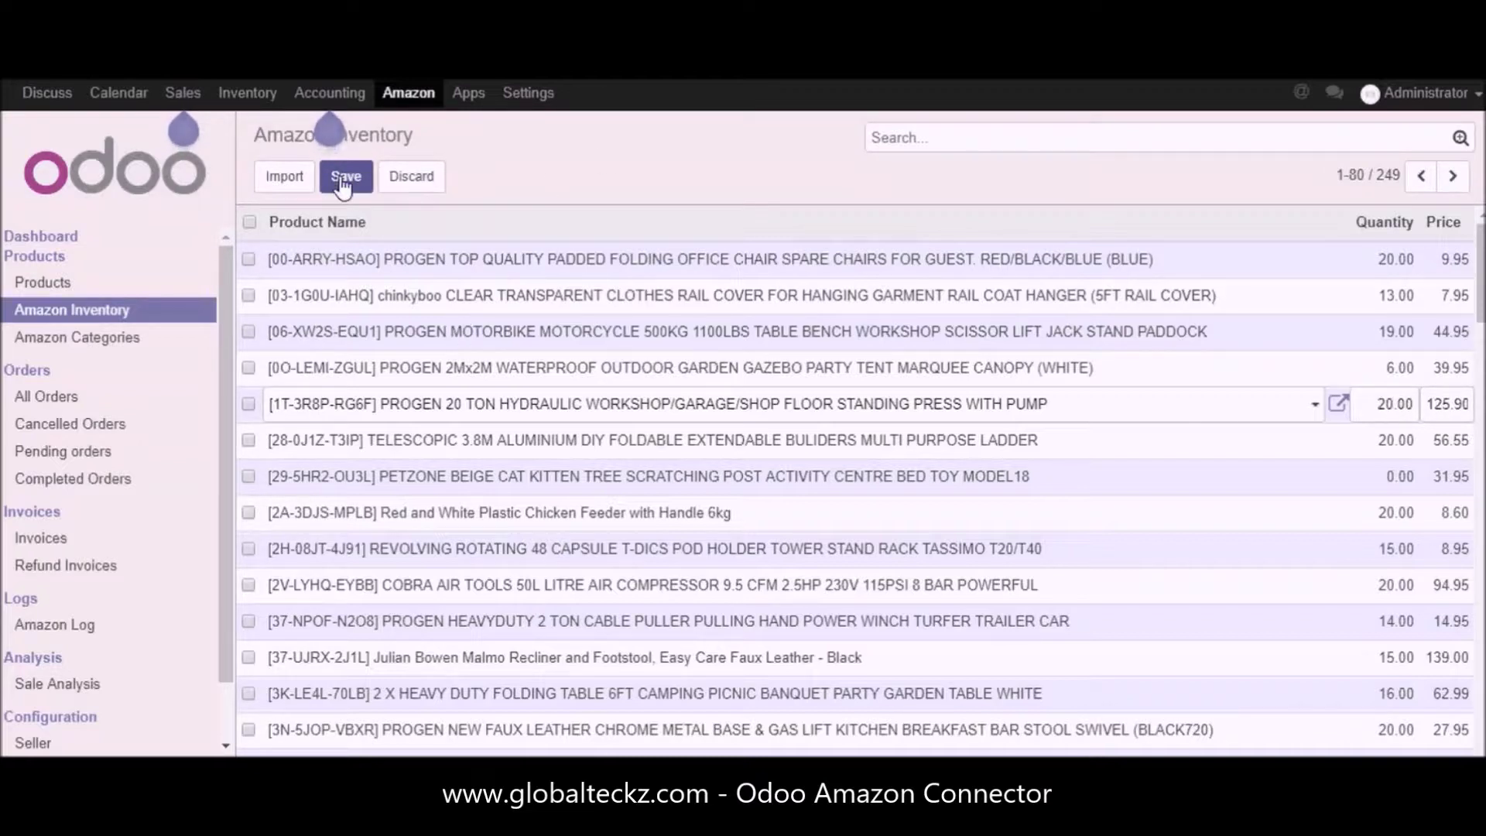
click(117, 310)
click(427, 259)
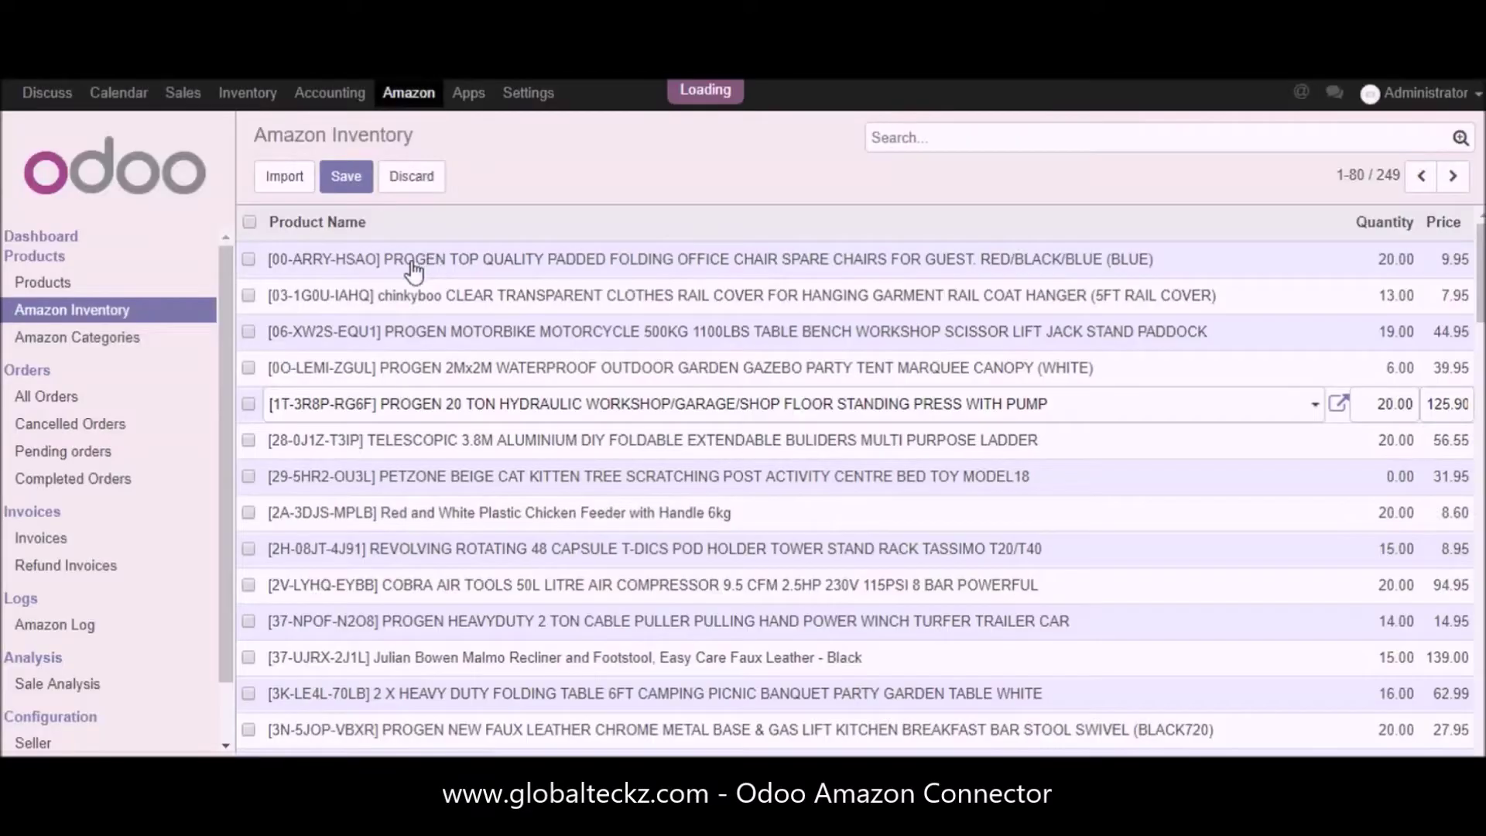
Run the inventory update for the Amazon.co.uk shop from the marketplace dashboard and reopen the Amazon inventory list.
click(55, 242)
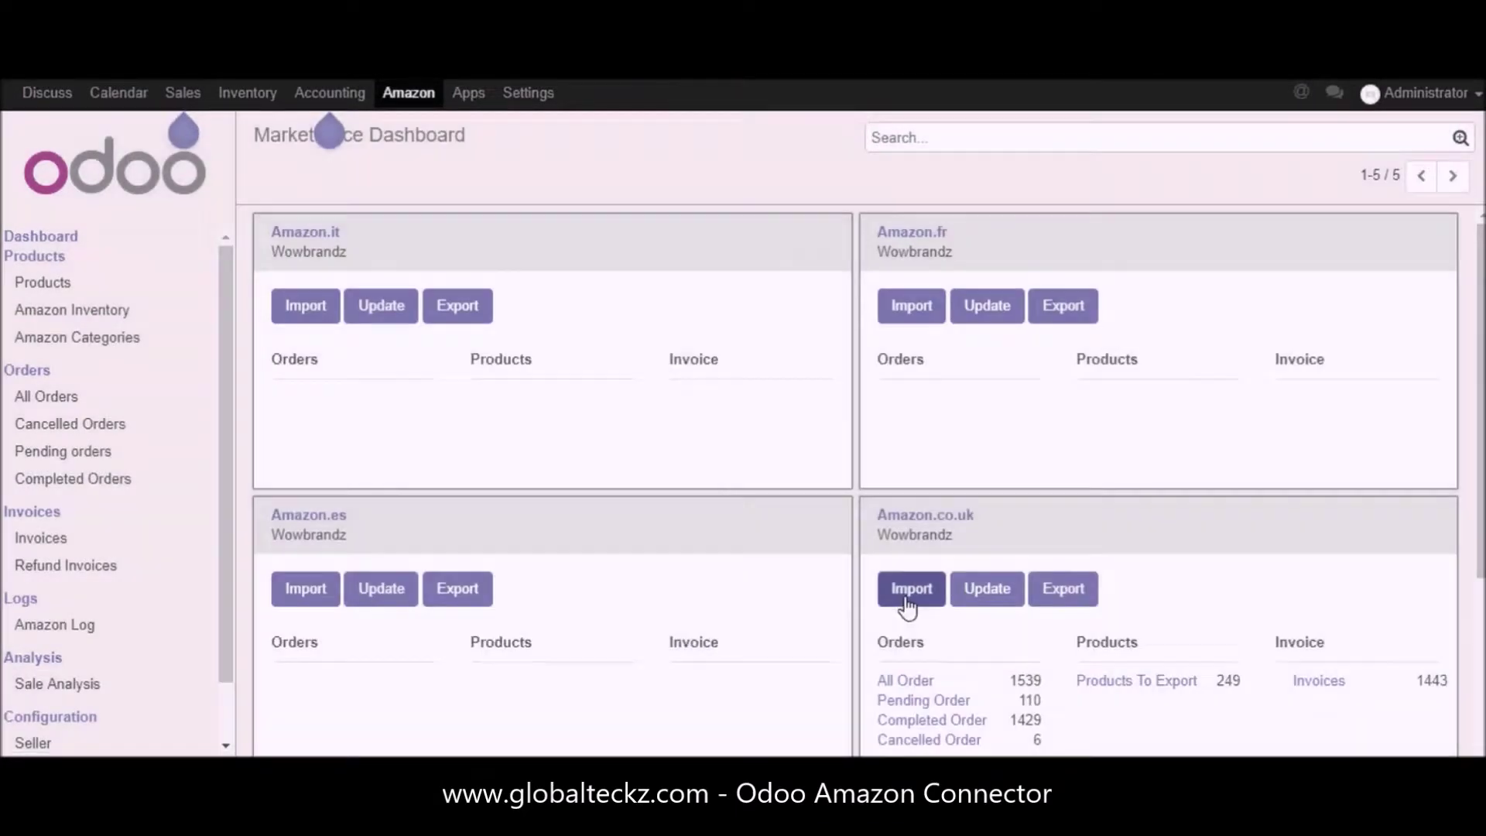
click(911, 598)
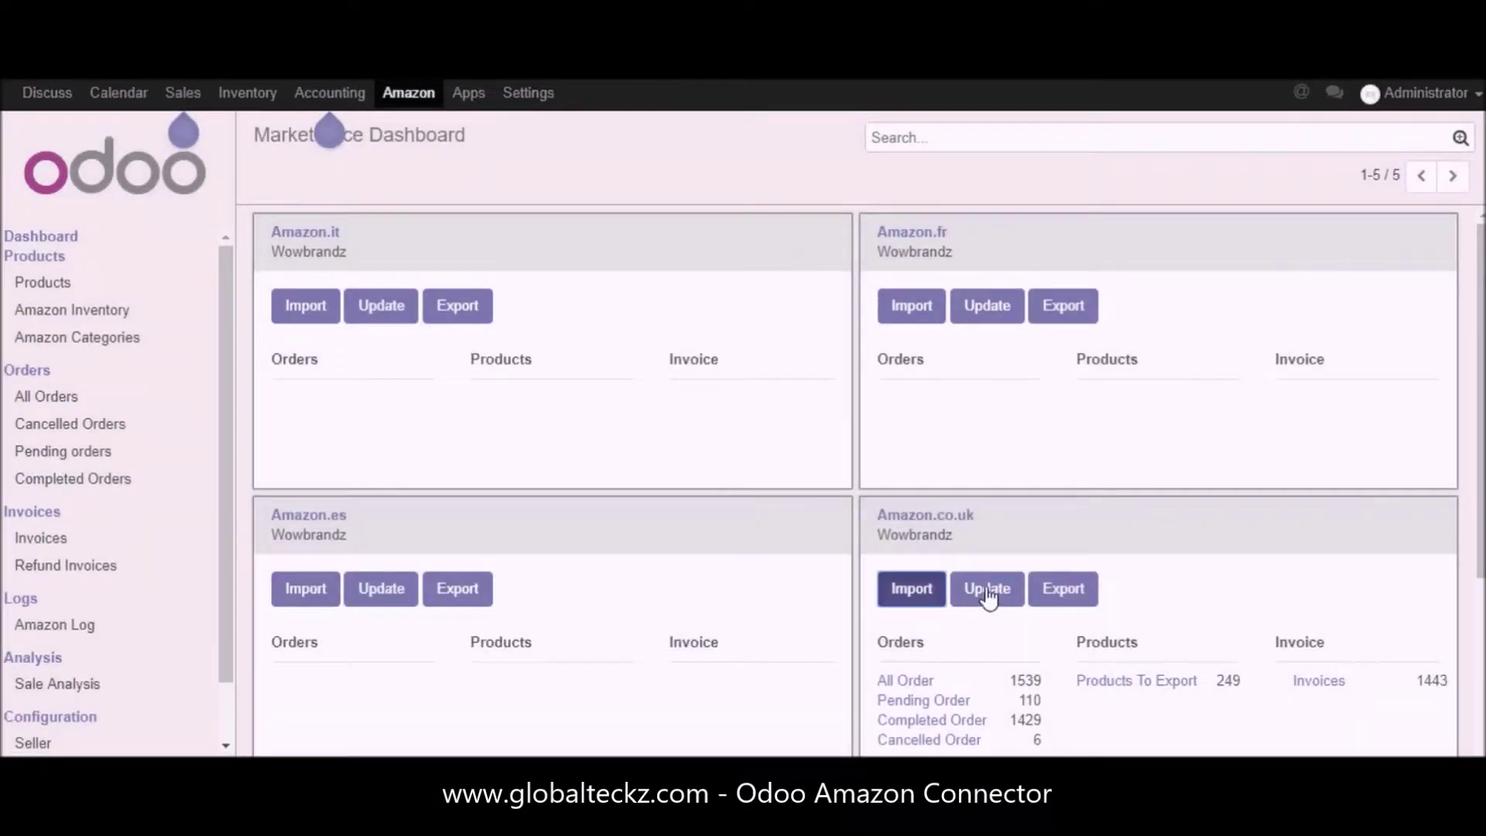
click(983, 596)
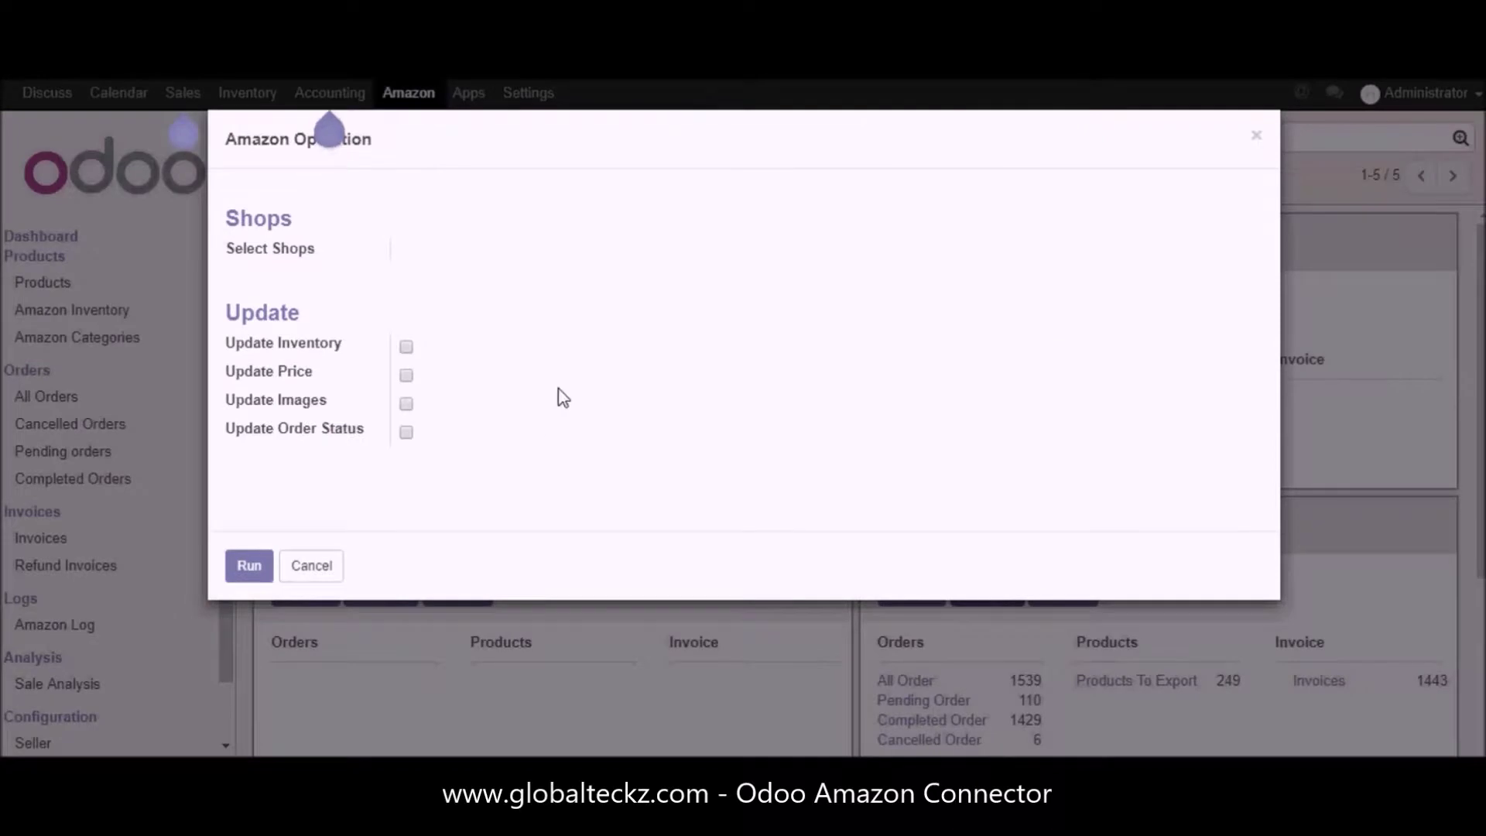
click(406, 365)
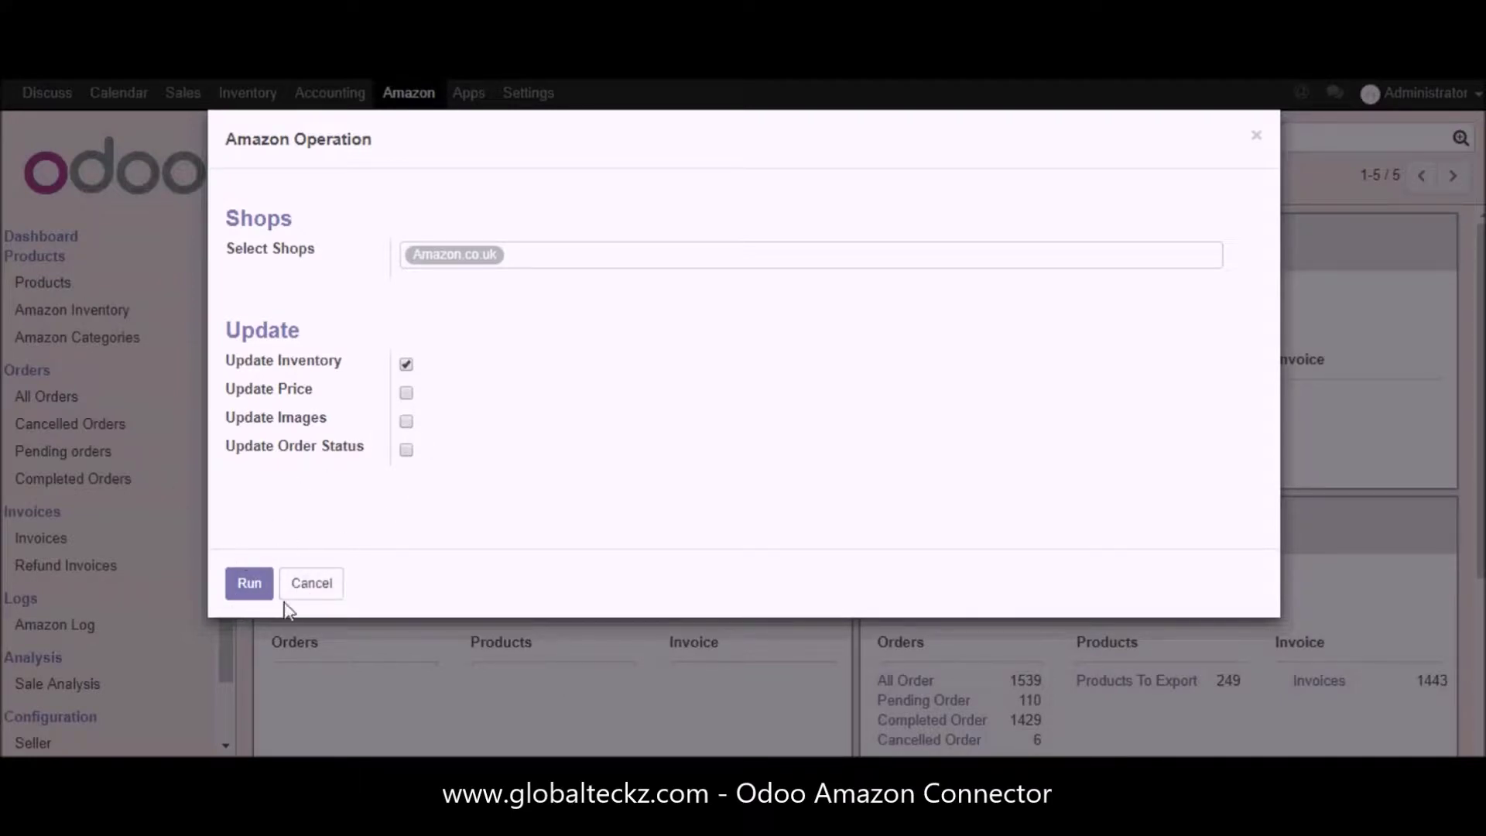
click(255, 588)
click(81, 309)
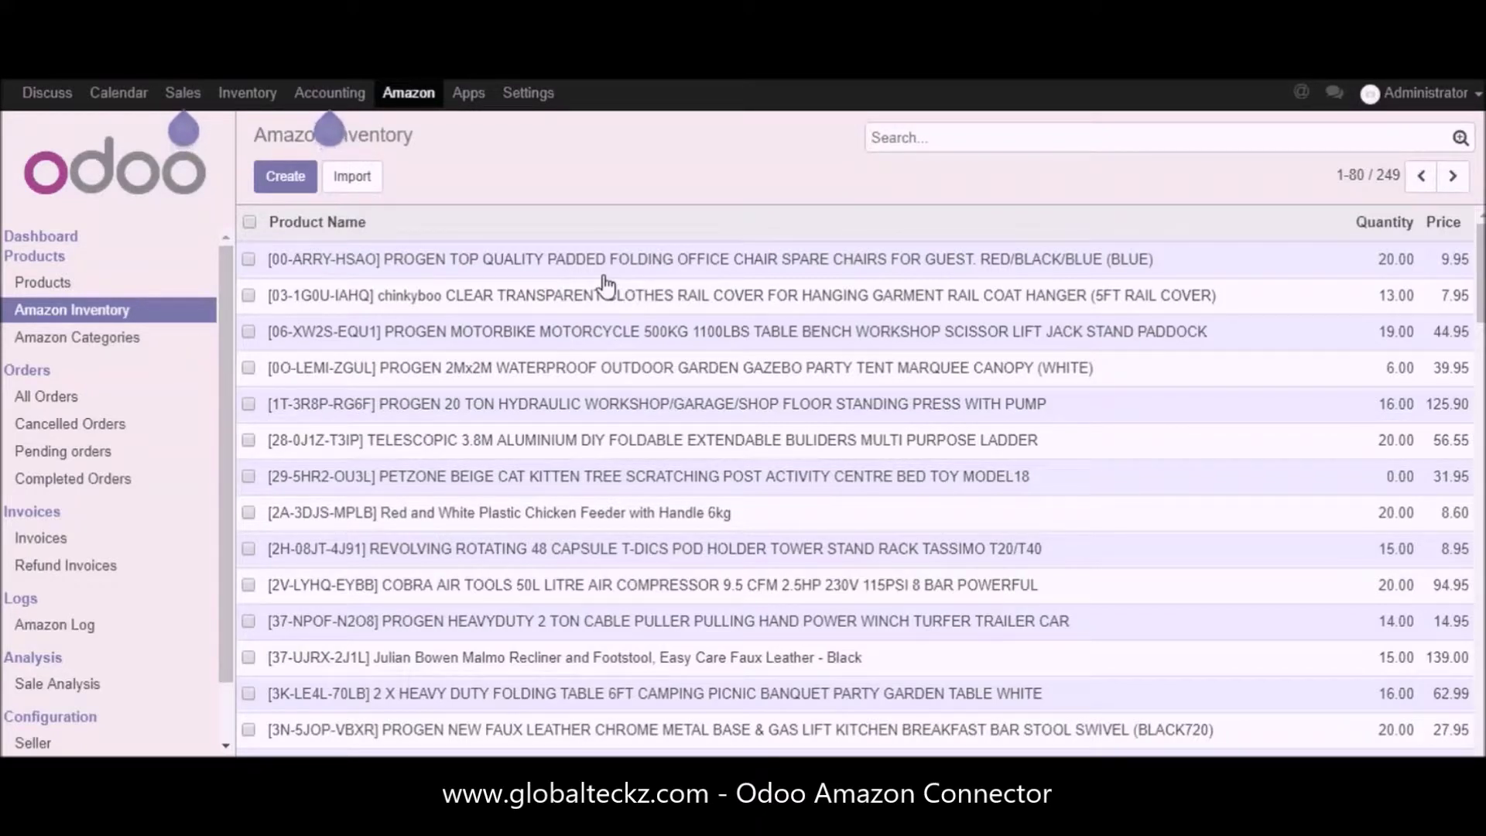
Prepare a price update for the Amazon.co.uk shop from the marketplace dashboard and cancel the operation.
click(55, 242)
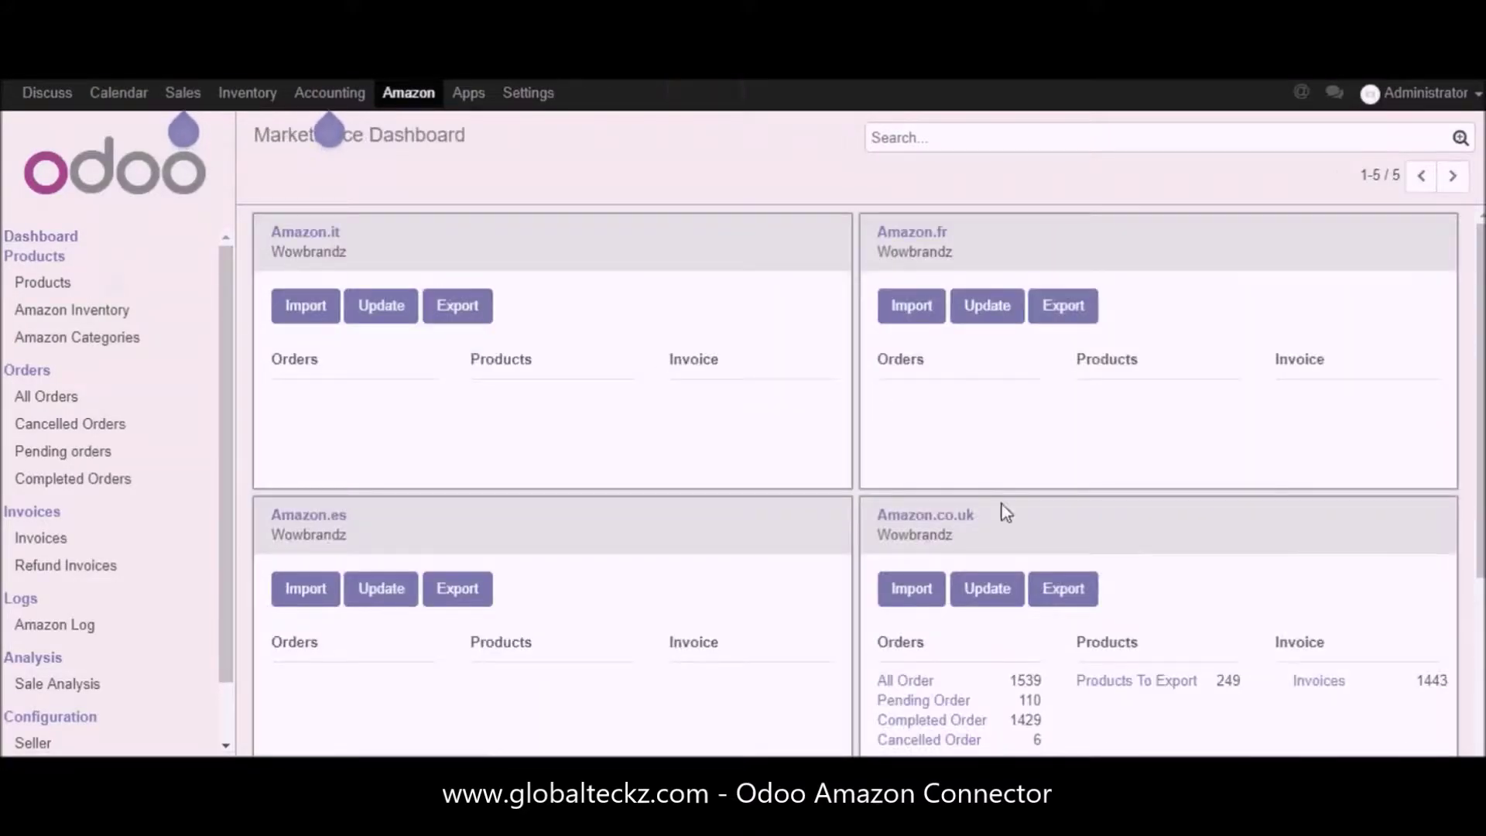
click(996, 601)
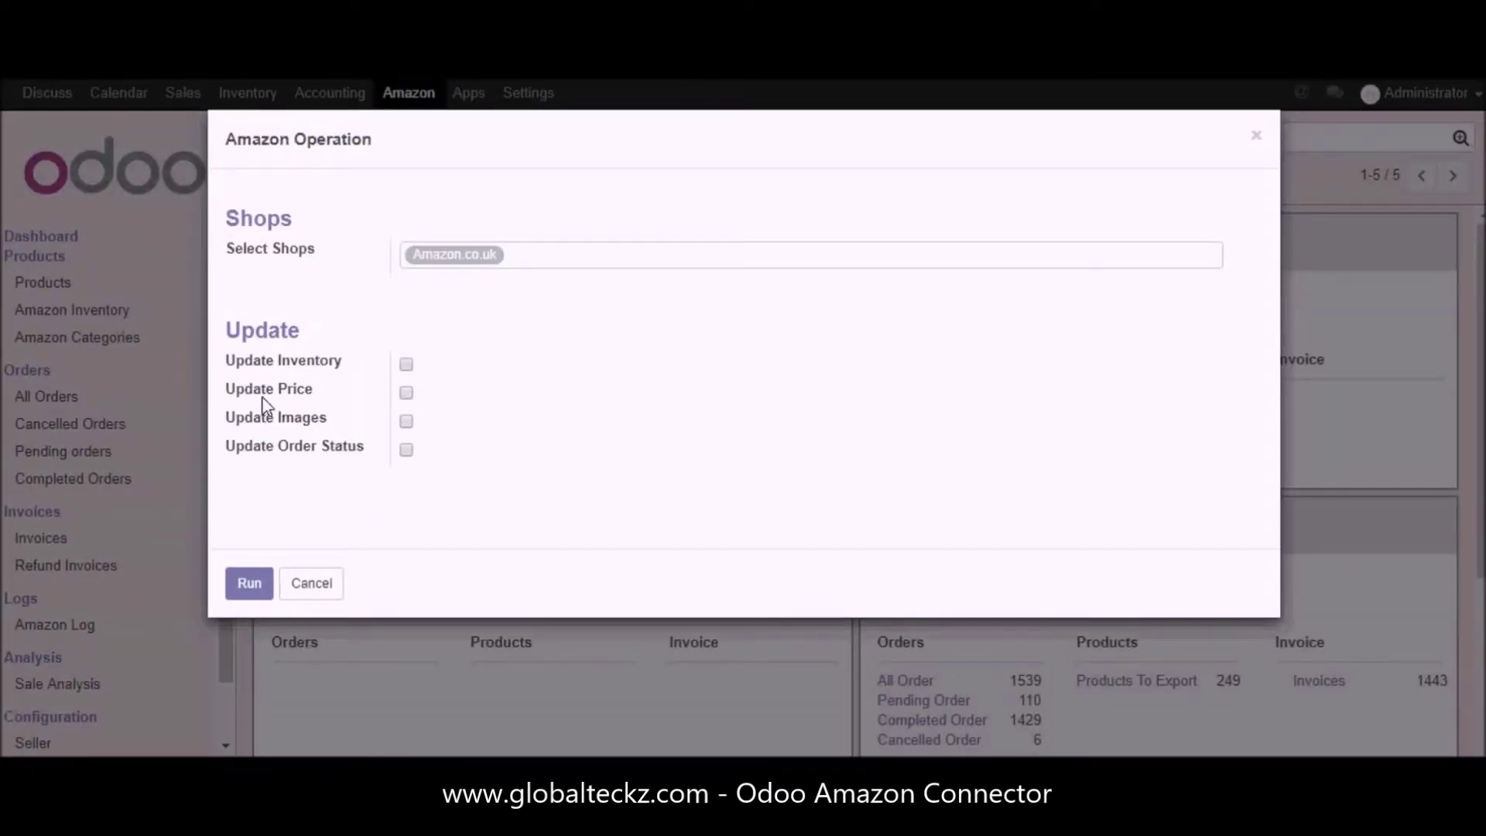
drag(223, 401, 315, 388)
click(334, 398)
click(406, 393)
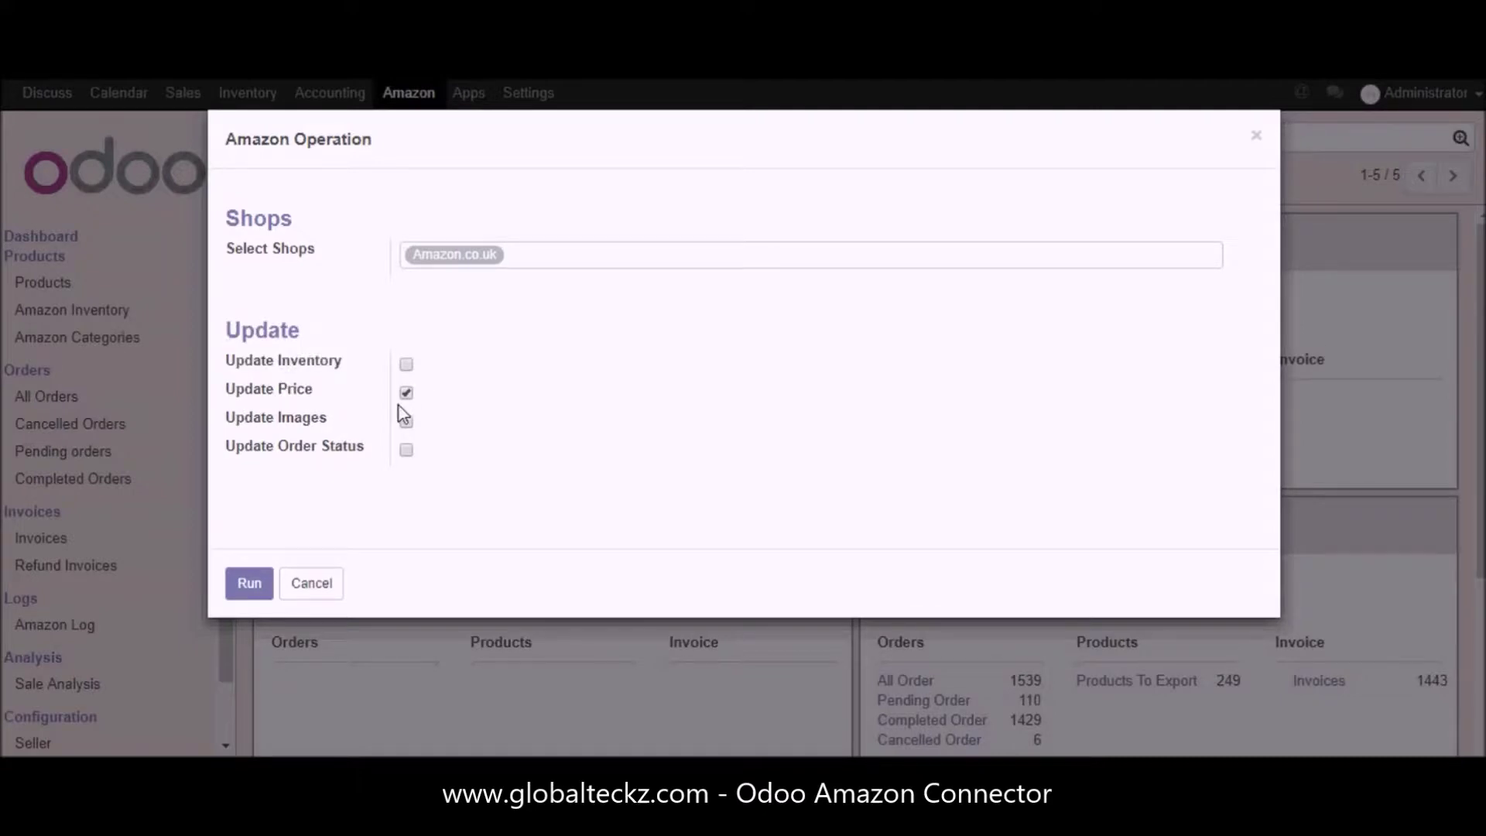
click(320, 582)
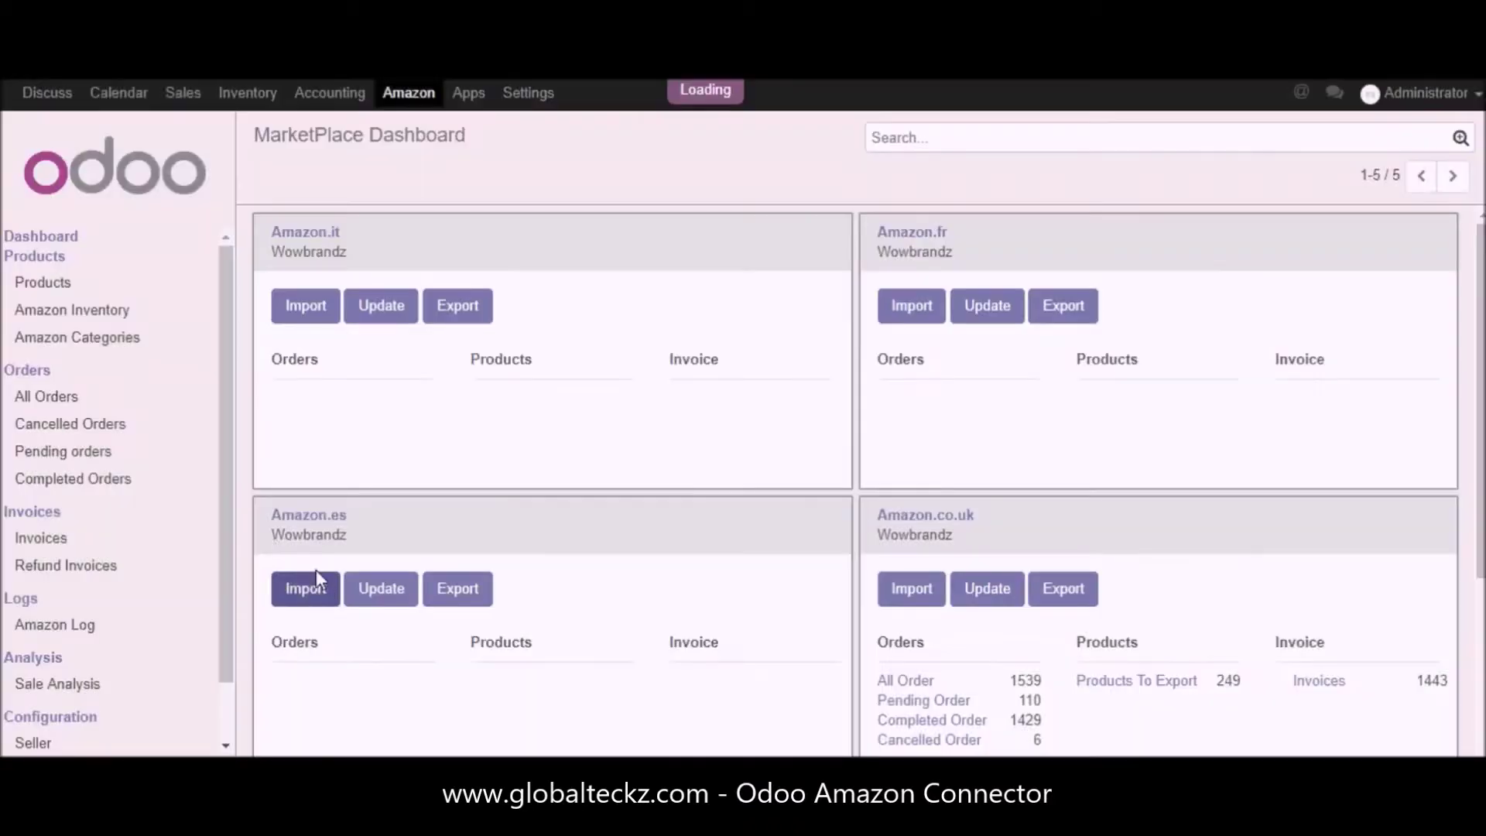
Open product 00-ARRY-HSAO from the Amazon products for editing and show its Amazon attributes.
click(34, 282)
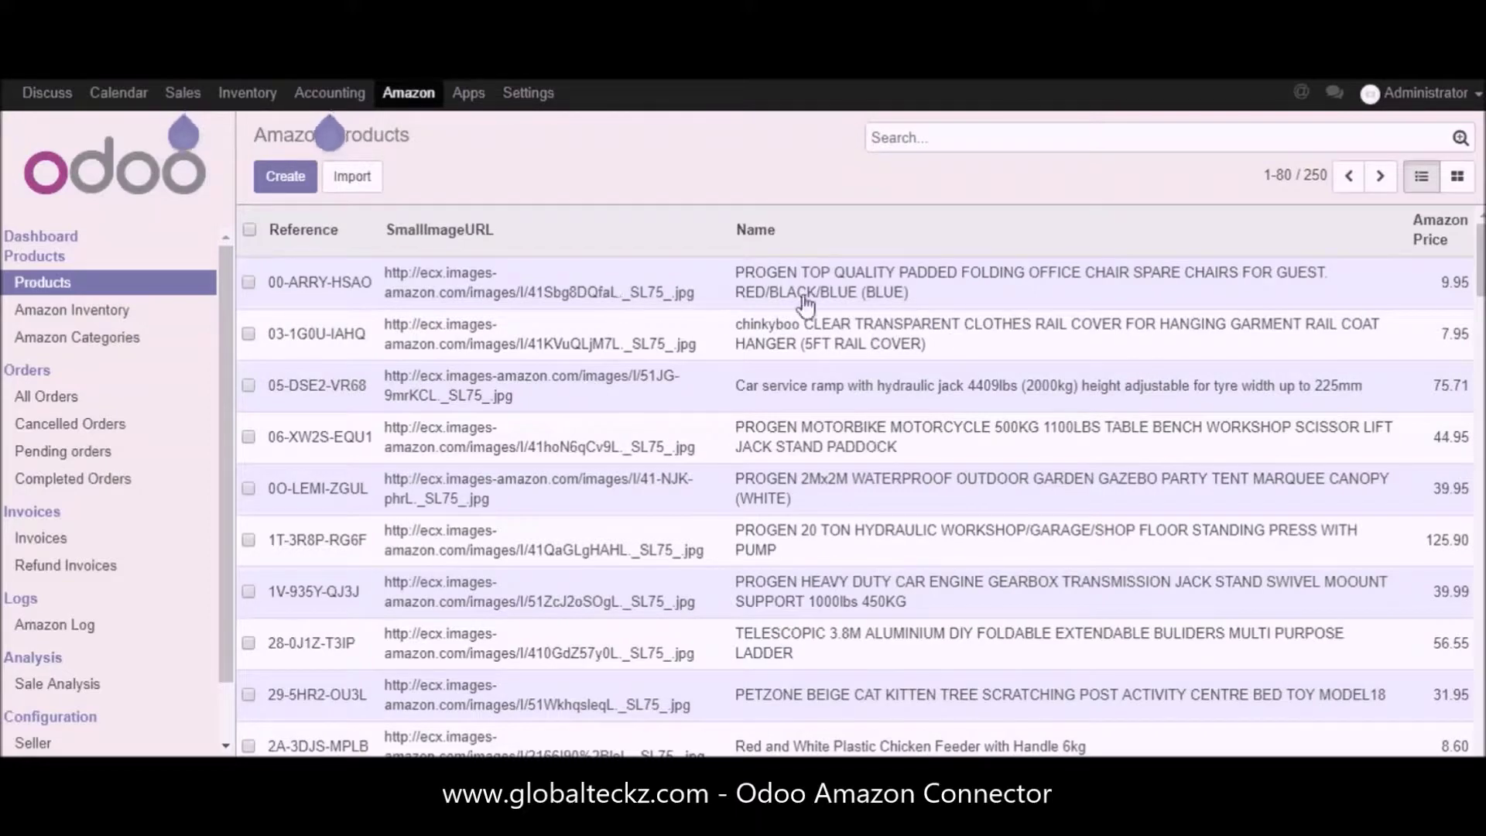
click(794, 294)
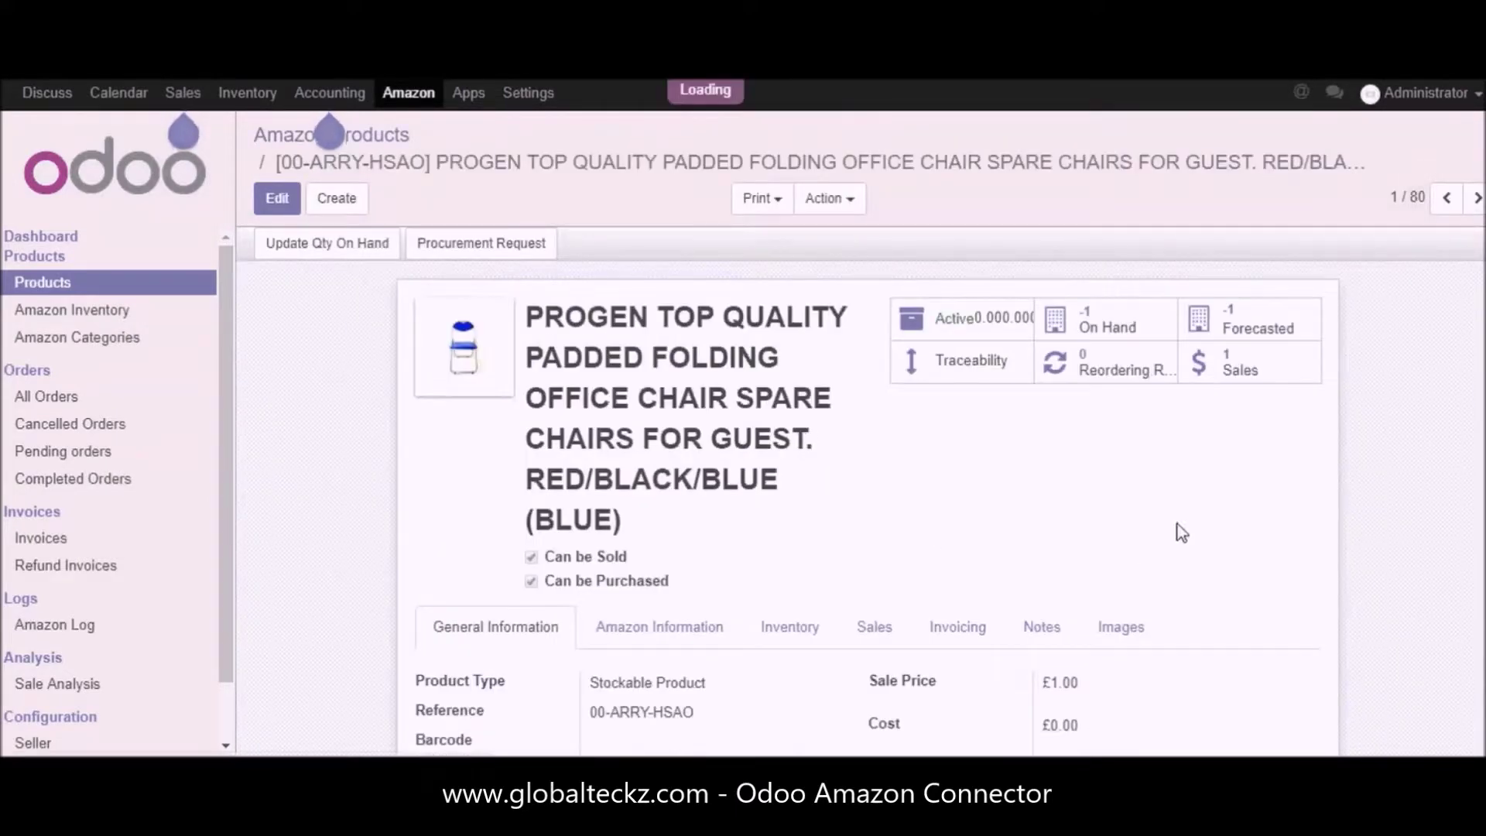
scroll(1188, 511, down, 2)
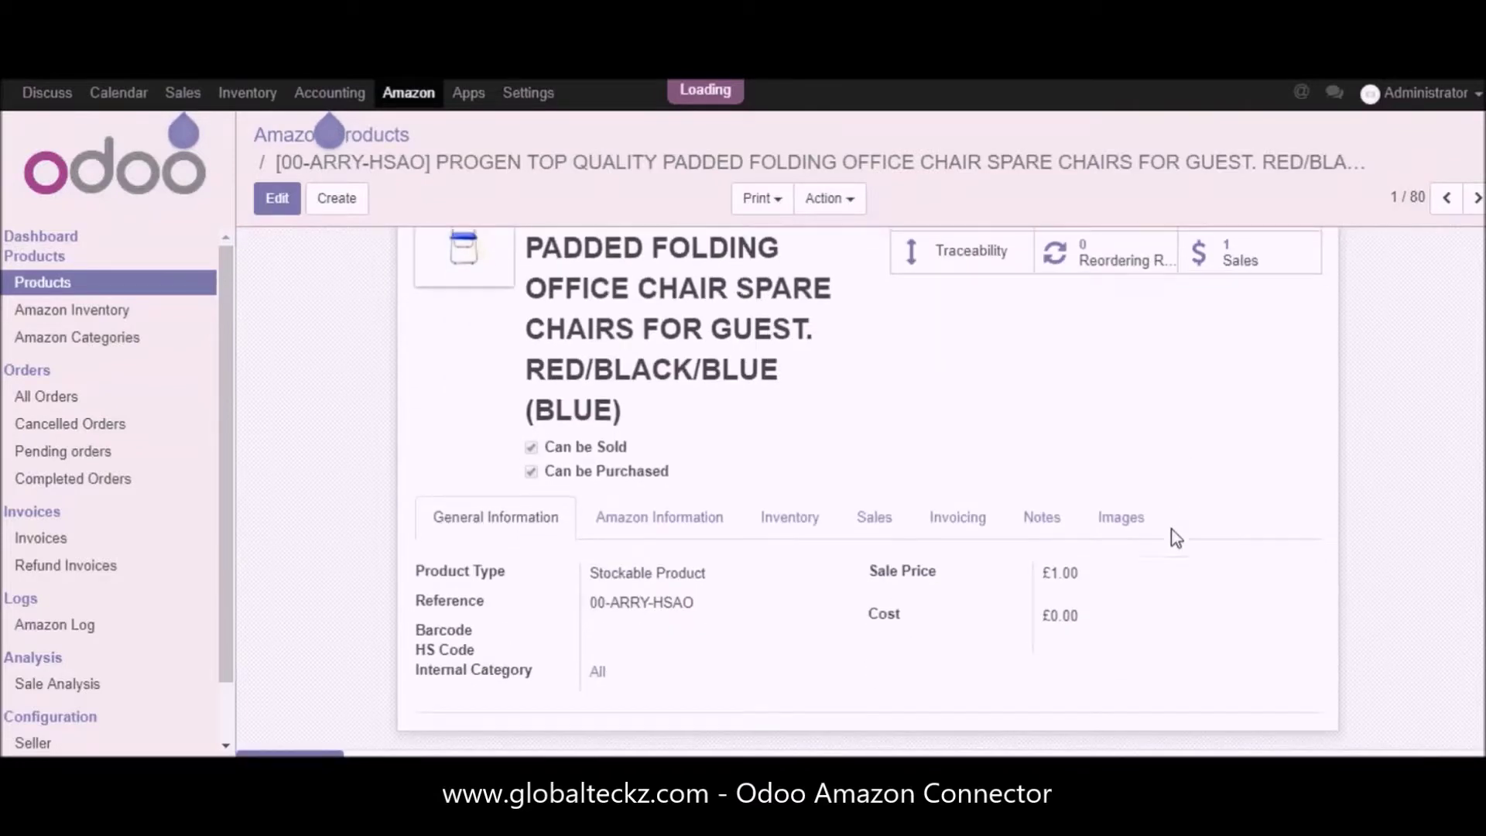
click(277, 199)
click(1064, 402)
click(657, 350)
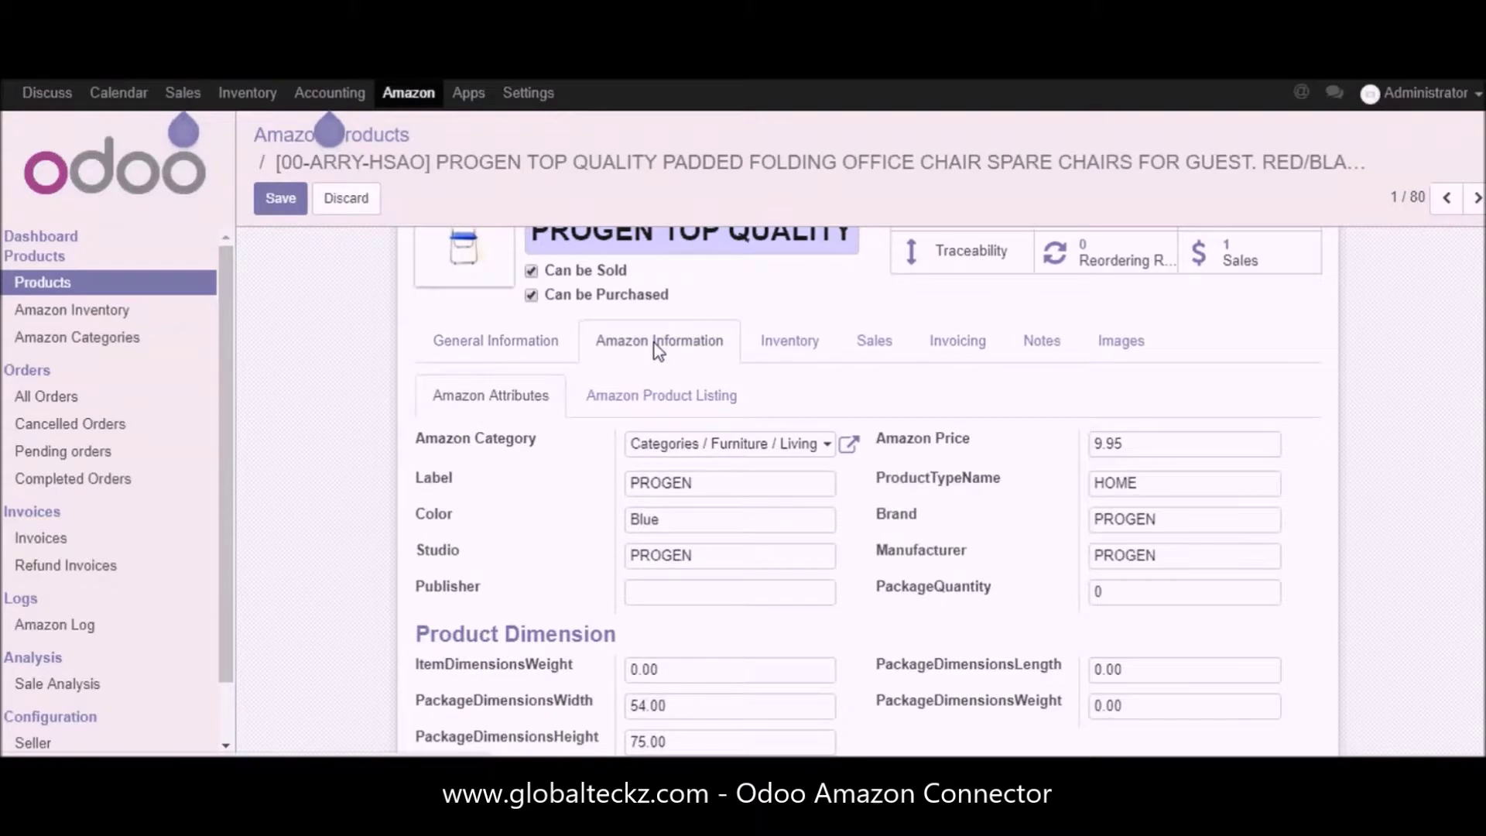
Try changing the product's Amazon price to 10.95, and return to the marketplace dashboard discarding the edit.
click(1102, 444)
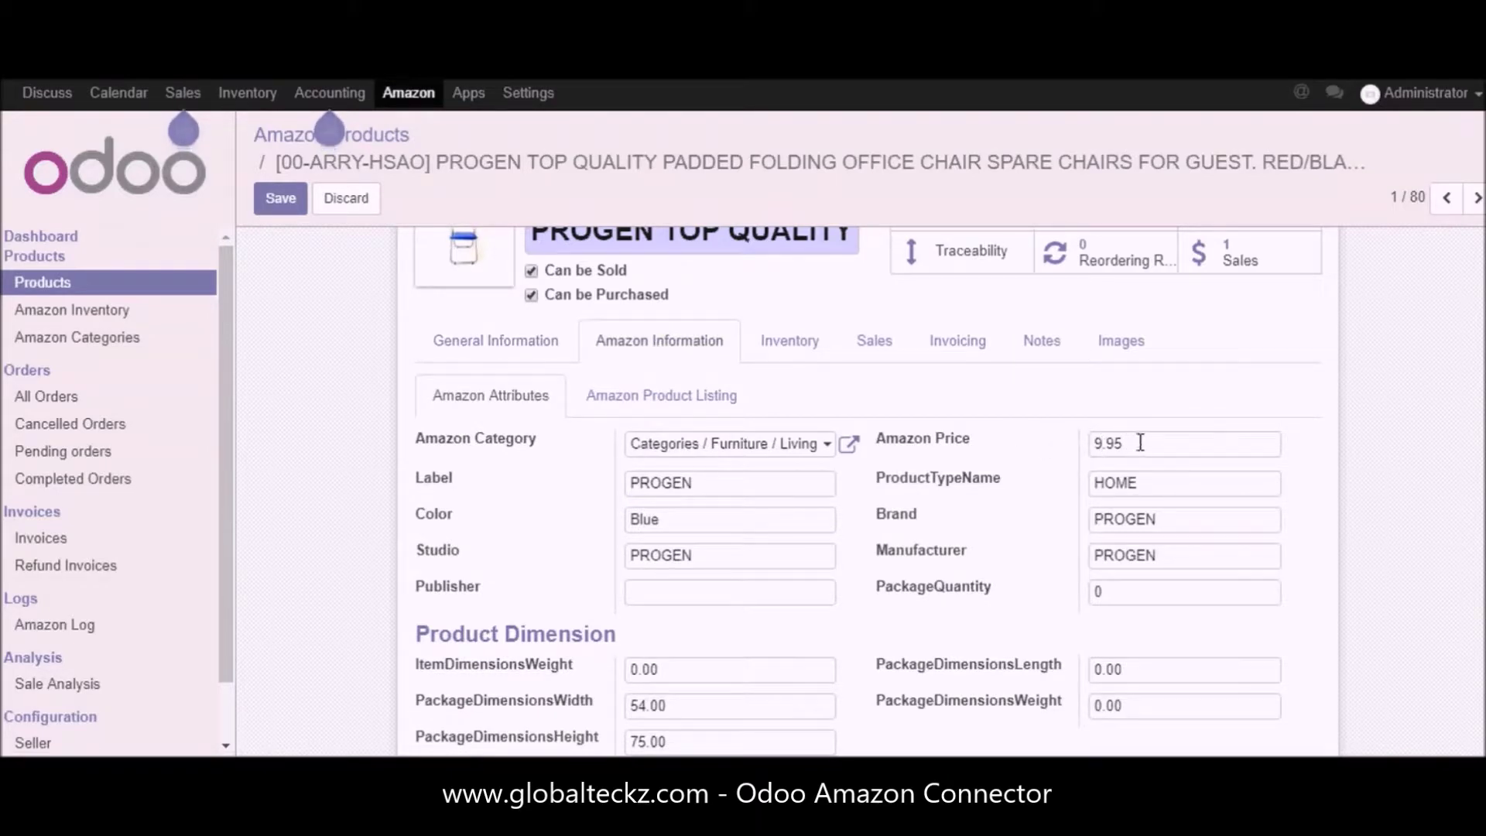
key(BackSpace)
key(Delete)
text(10.)
click(1149, 450)
double_click(1108, 445)
click(34, 235)
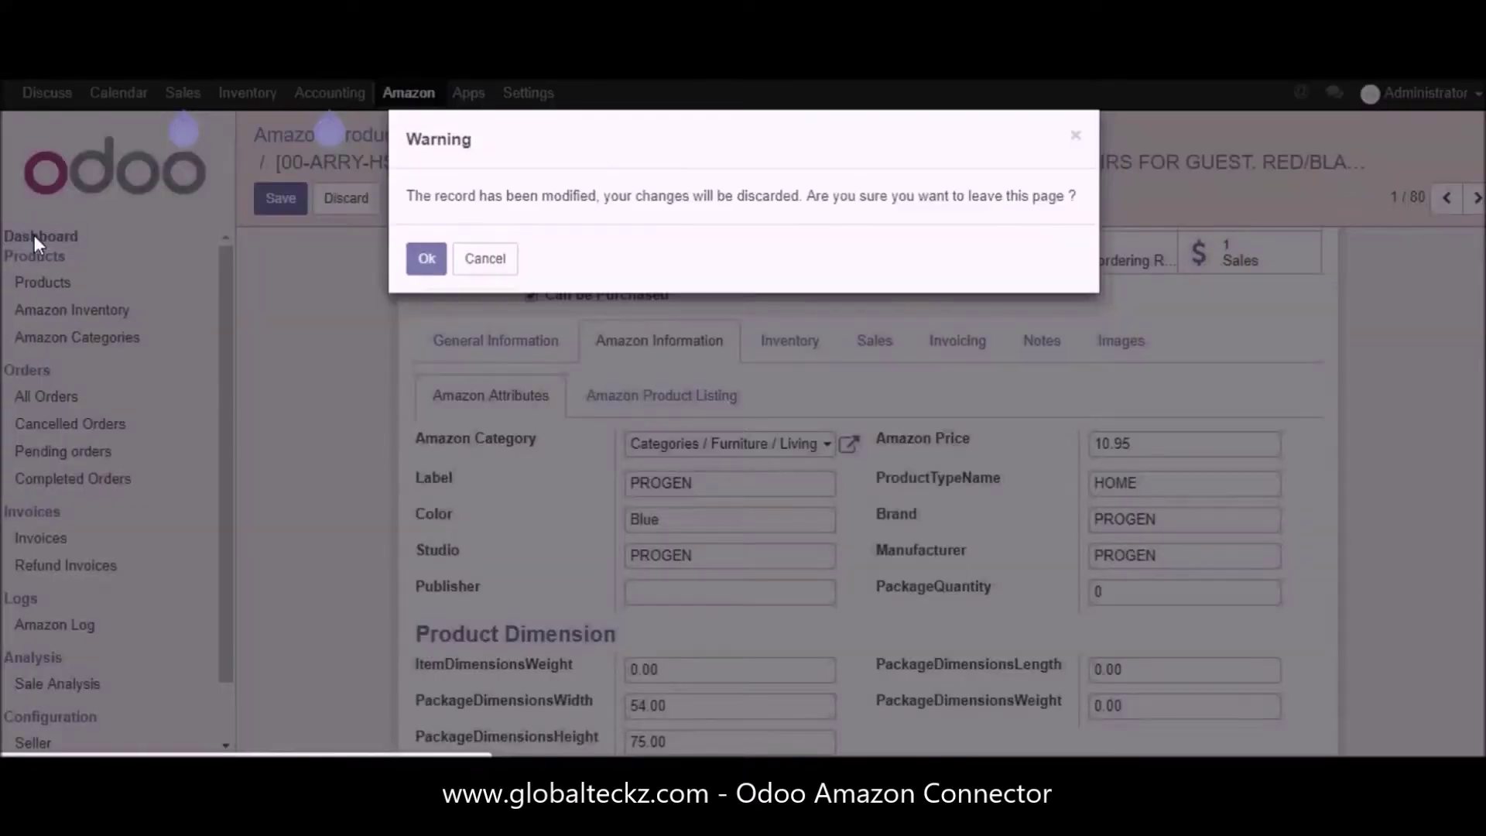
click(426, 259)
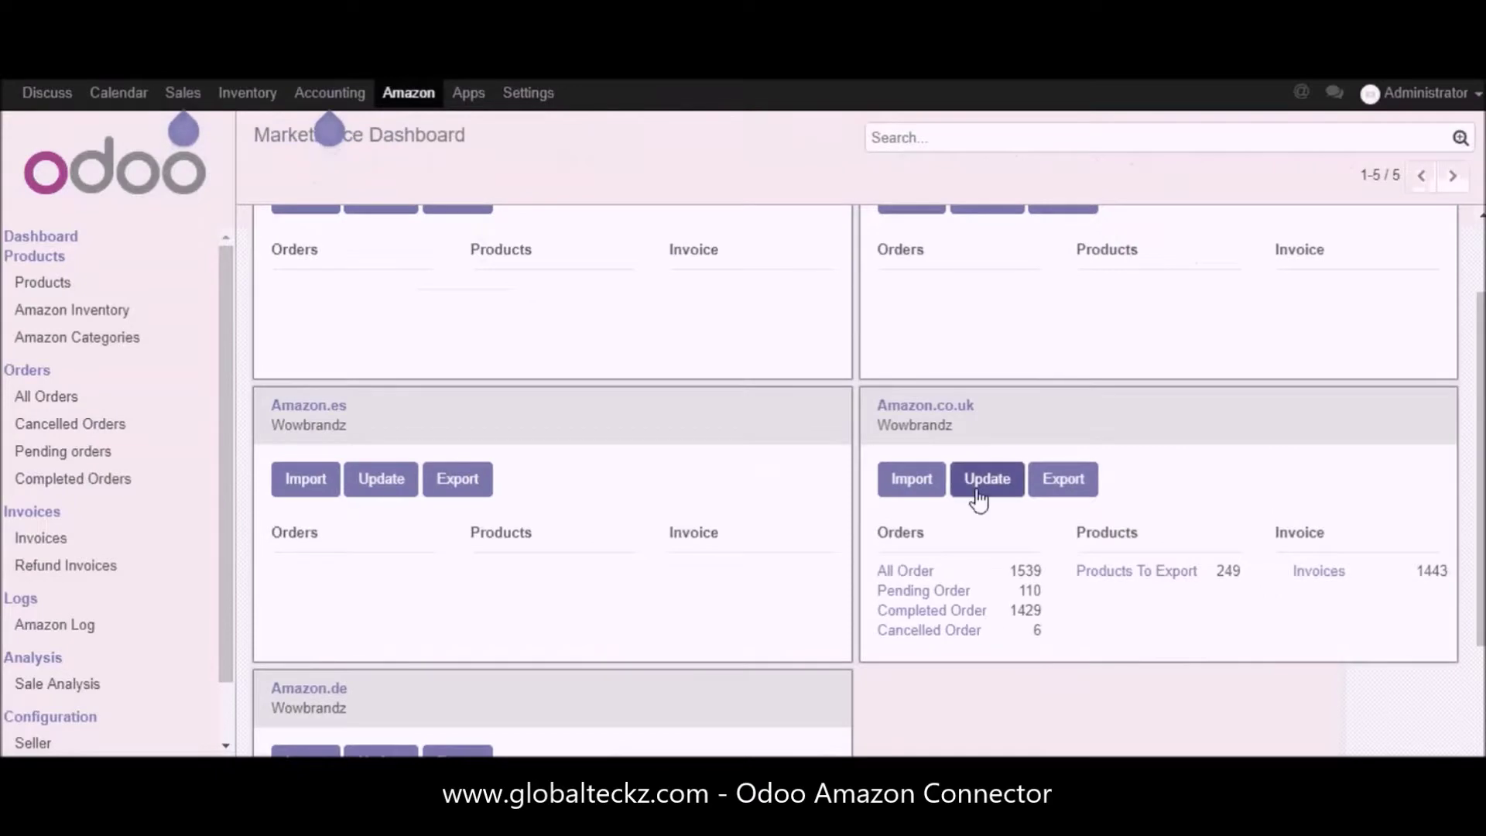
Try selecting and clearing the price update option for Amazon.co.uk, and close the operation without running it.
click(977, 496)
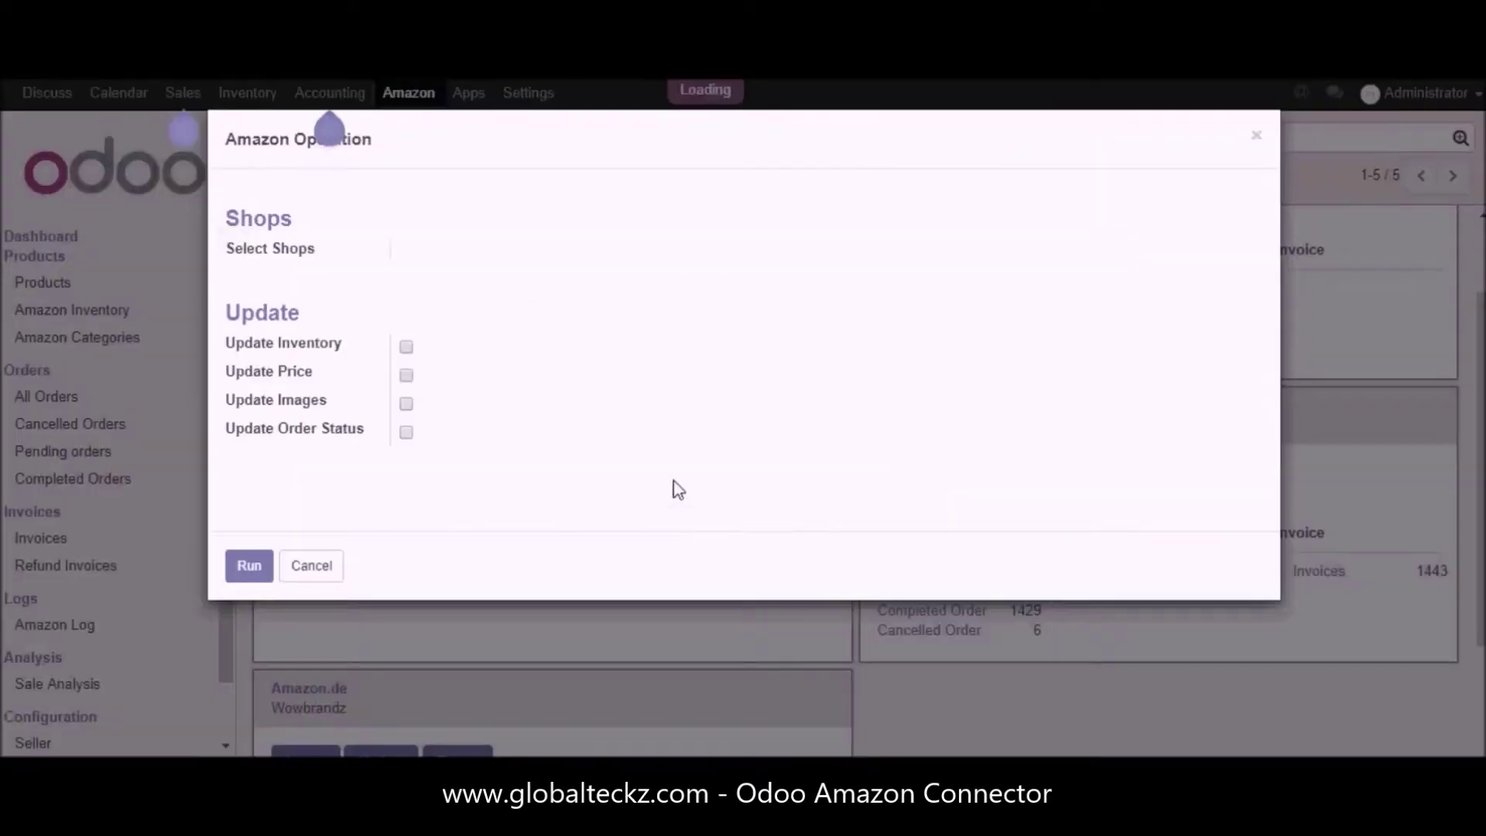
click(406, 393)
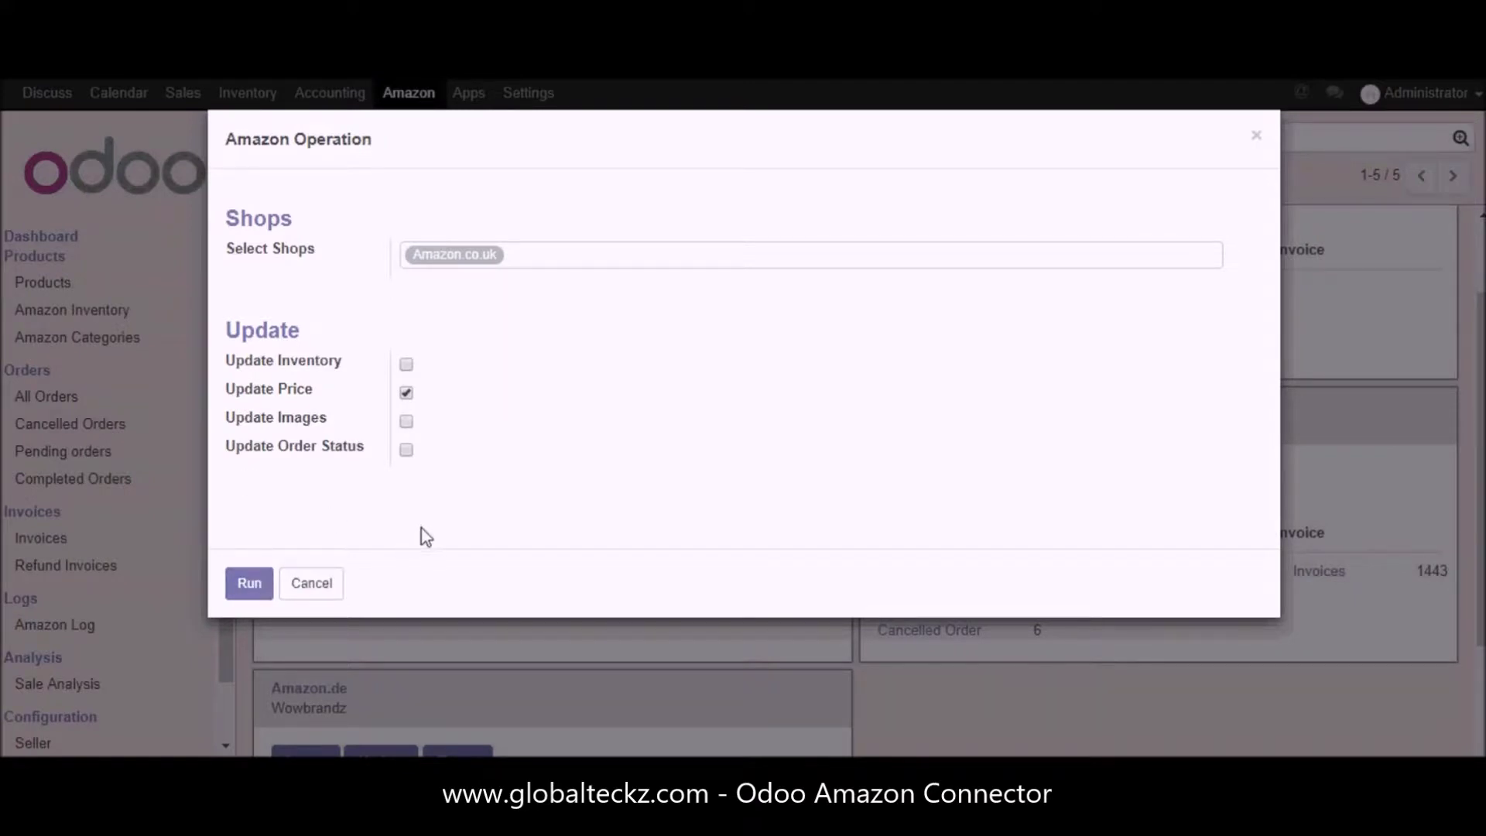
click(408, 394)
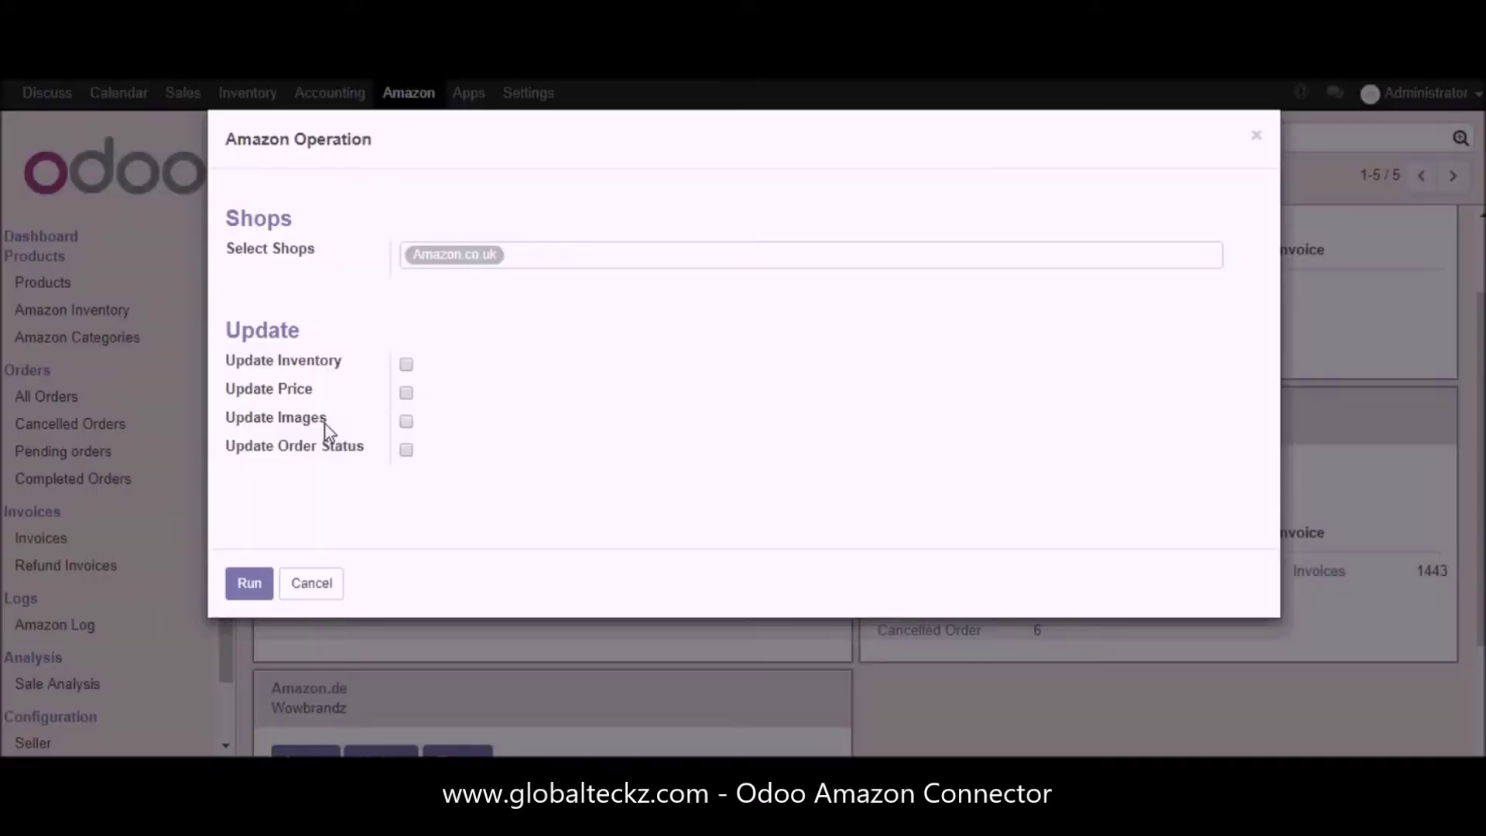
drag(325, 424, 230, 406)
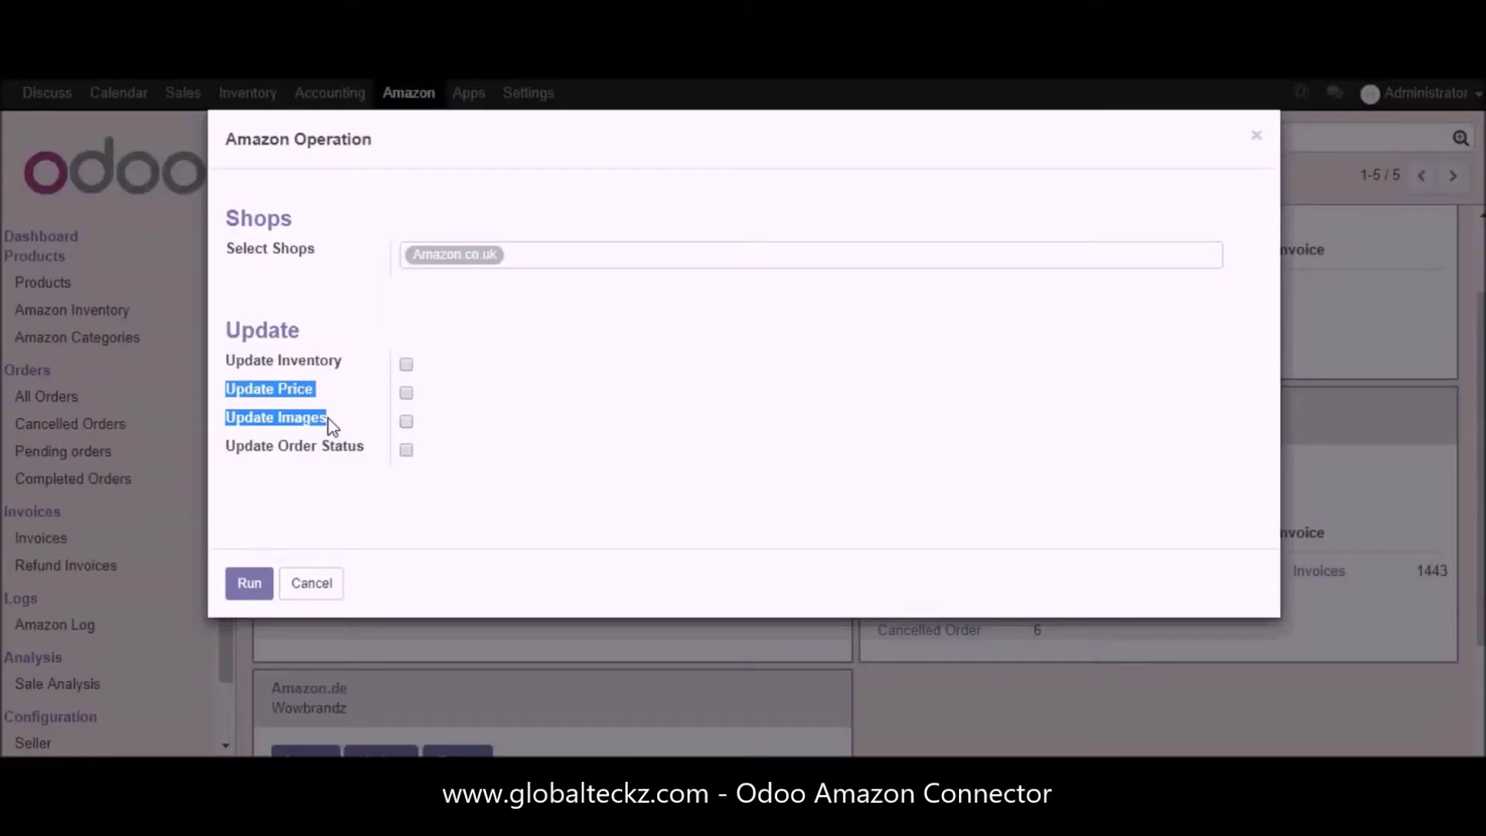
click(1257, 138)
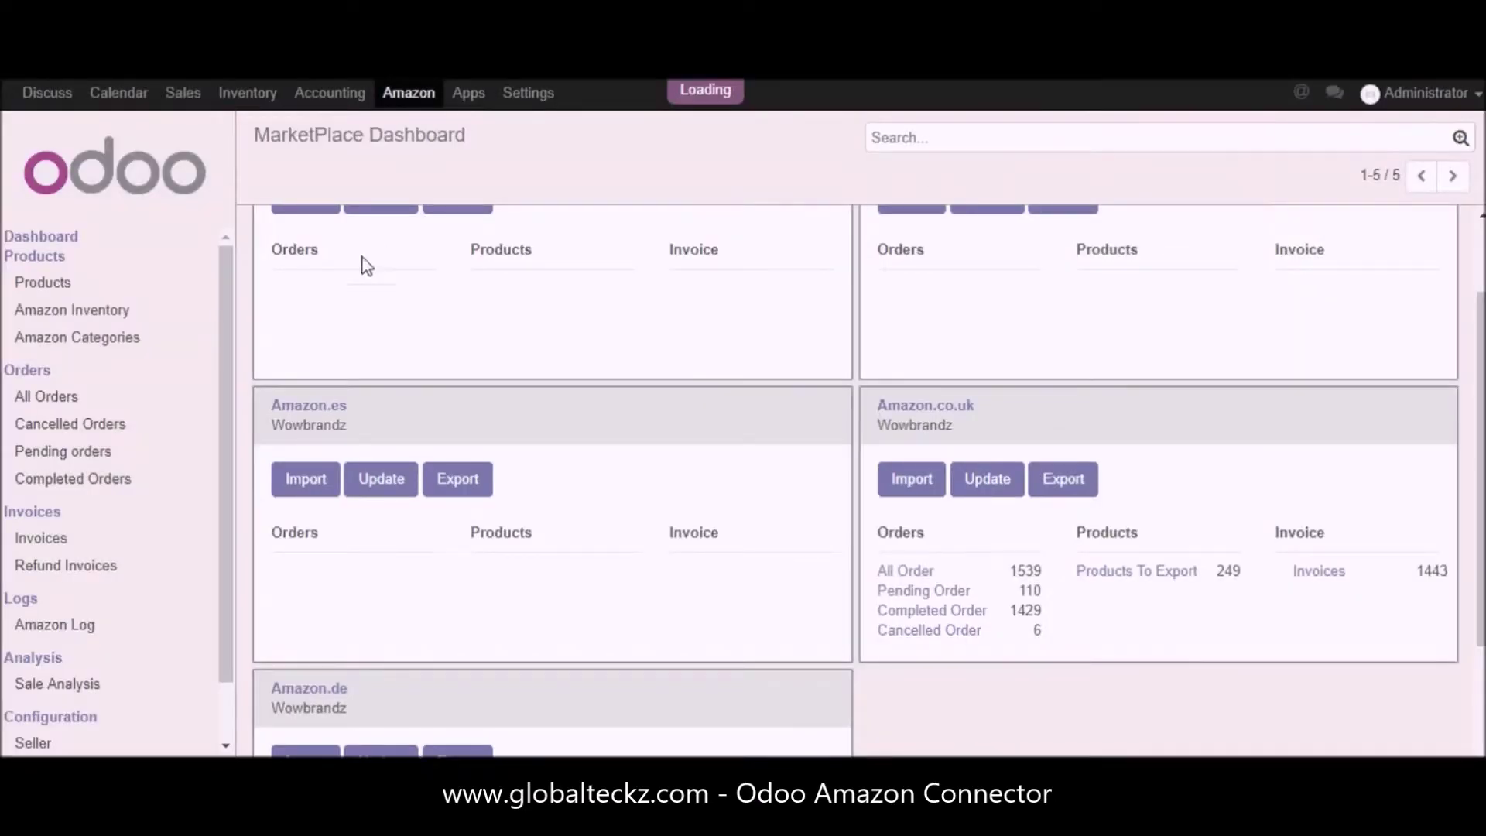
Open product 06-XW2S-EQU1 from the Amazon products and make its image list editable.
click(39, 287)
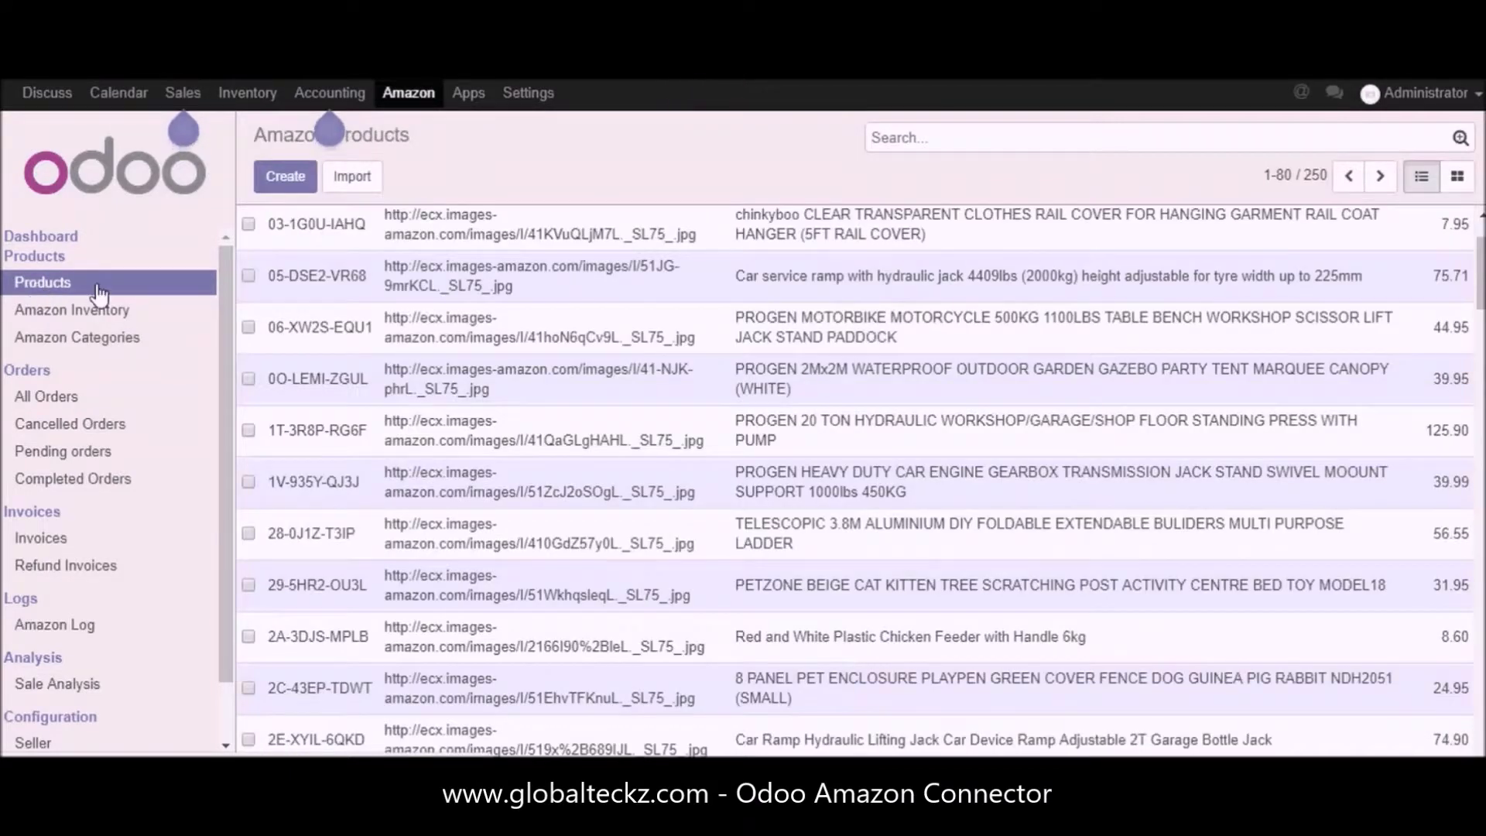
click(1011, 327)
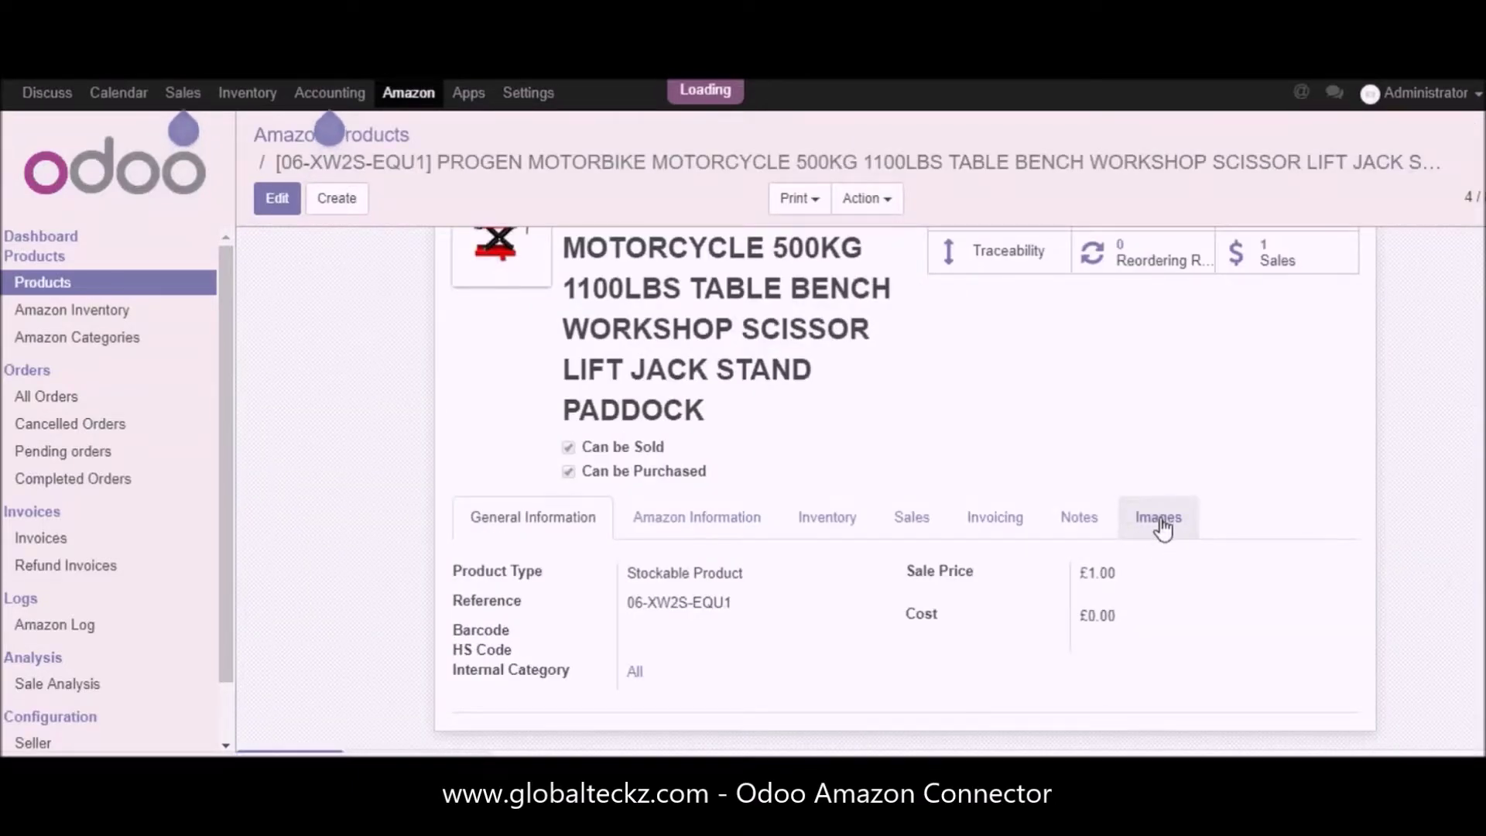
click(1160, 519)
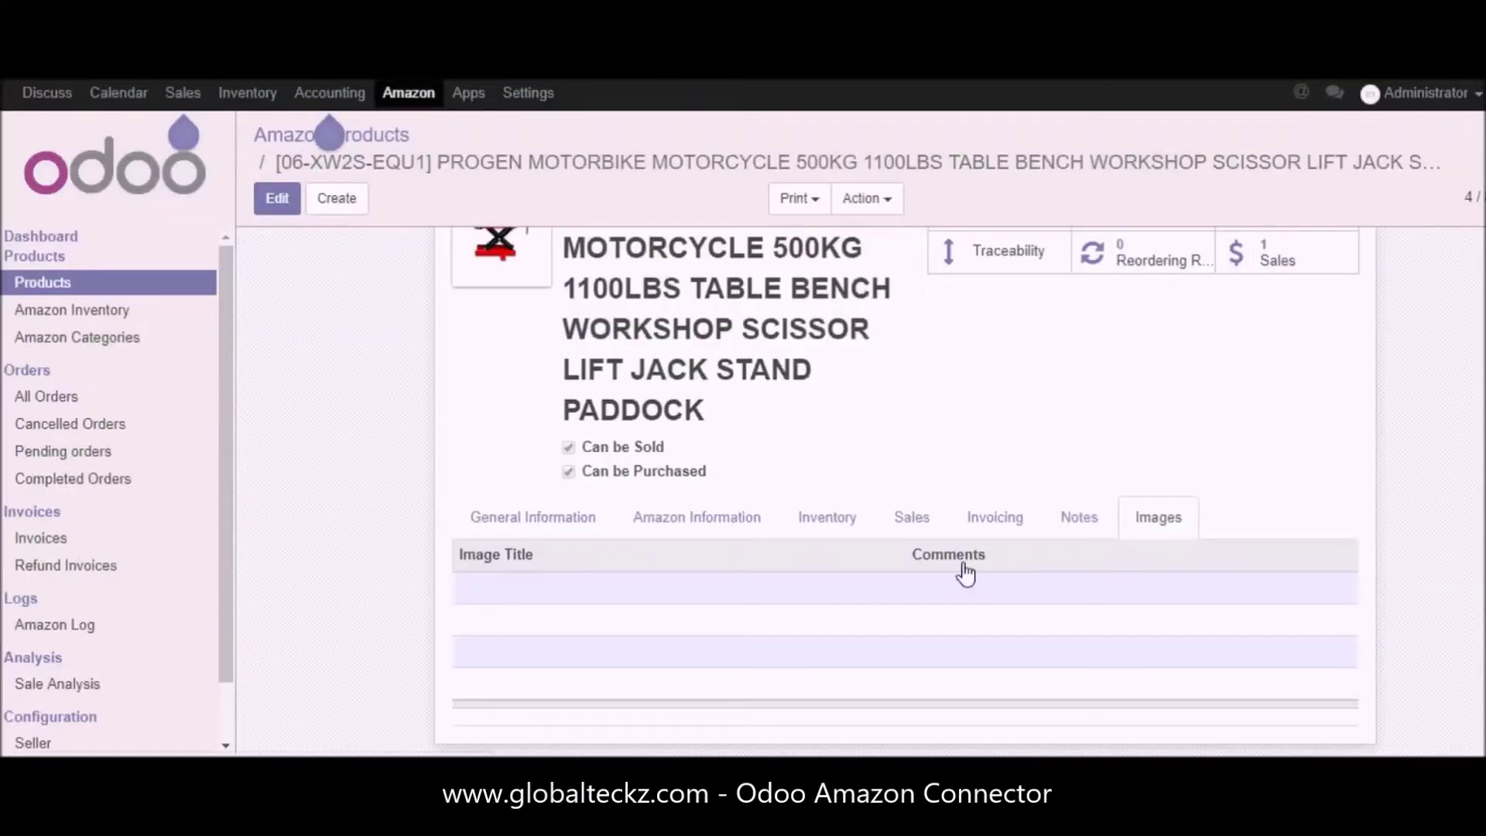
click(277, 199)
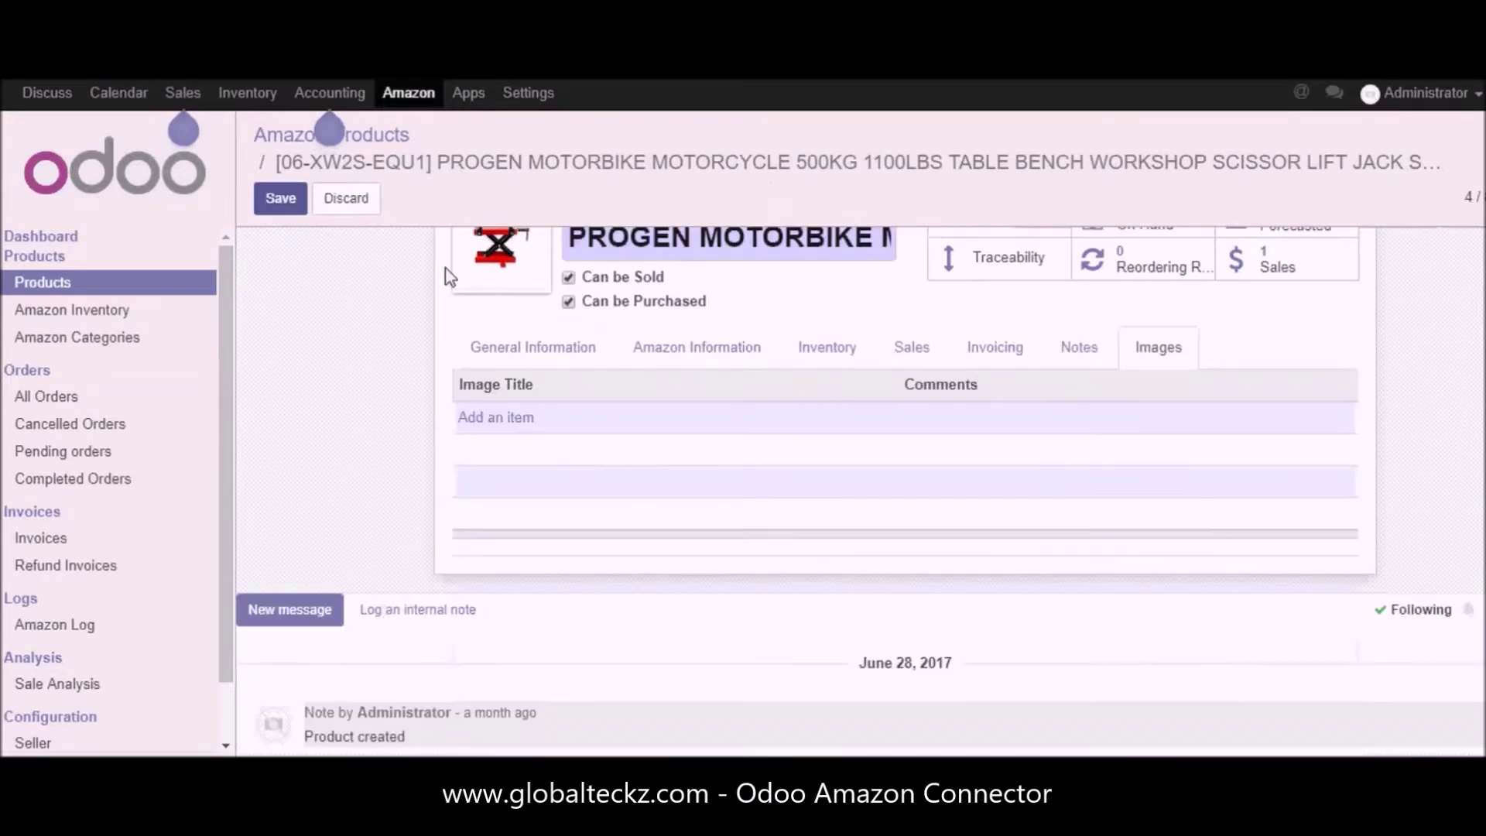
Try adding a linked image entry to the product, look through its comments and Amazon images sections, and discard the entry.
click(495, 425)
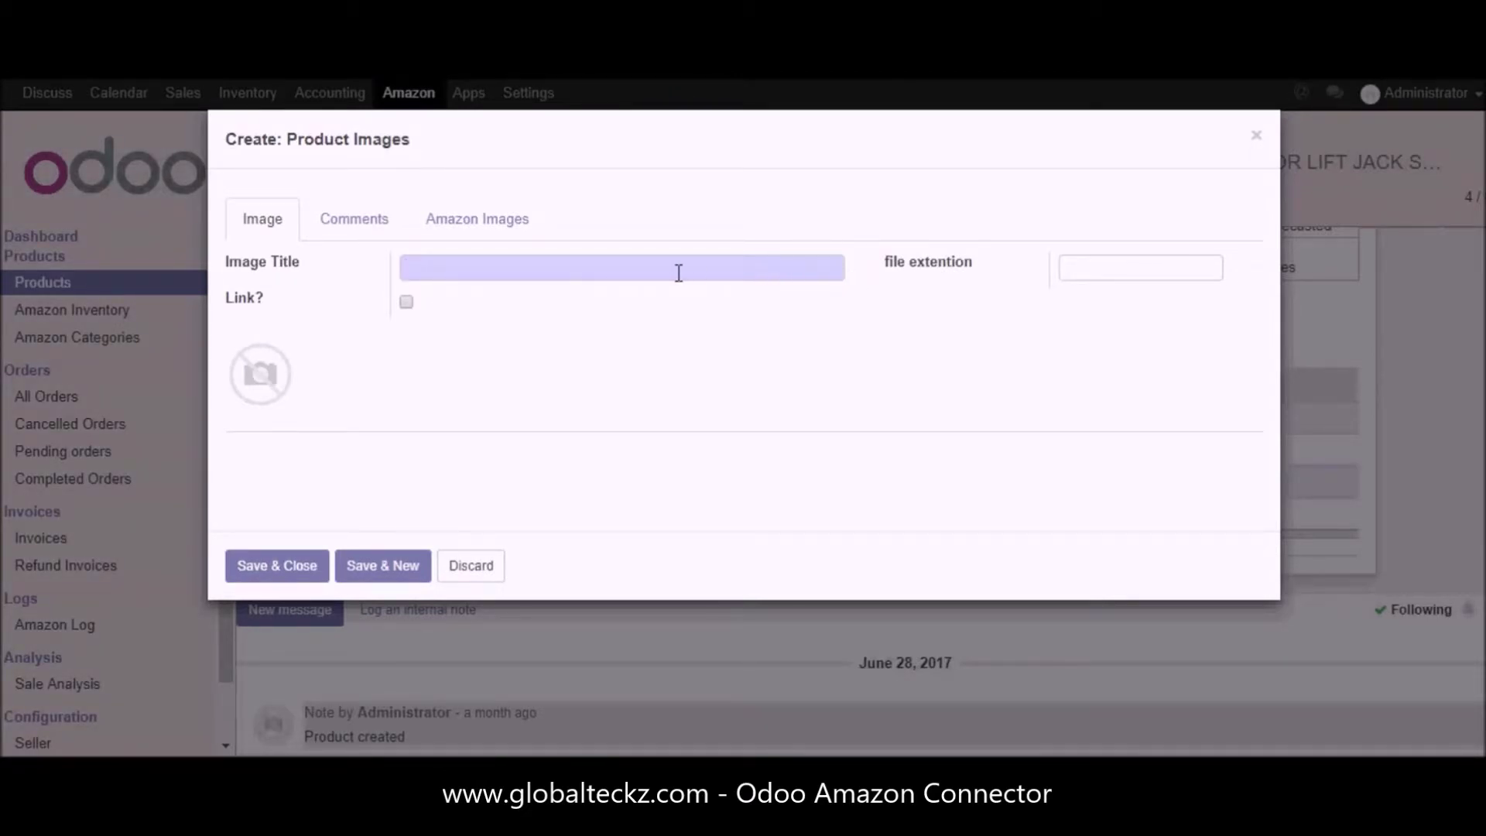
click(406, 302)
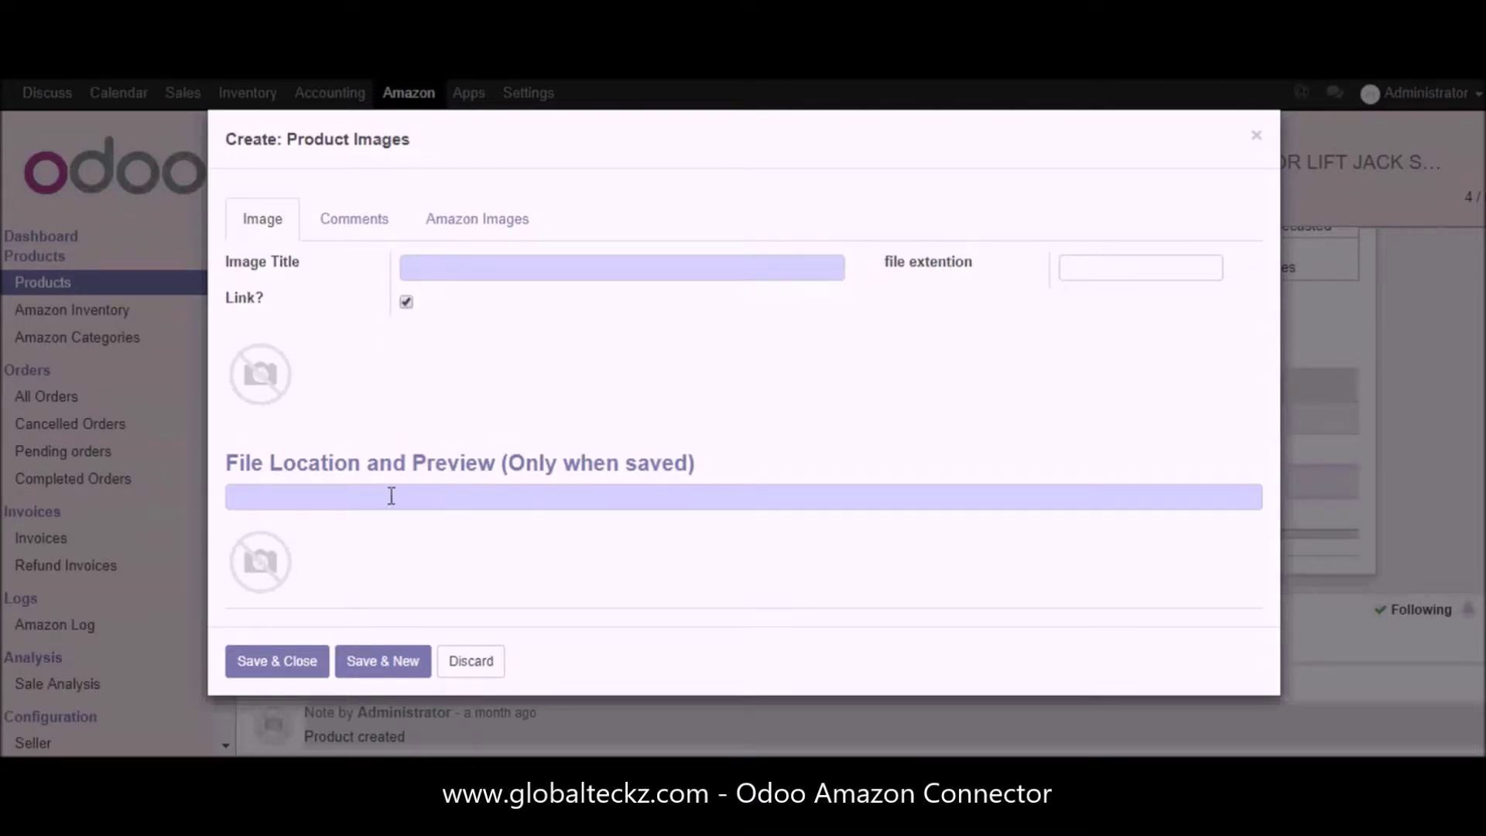
click(1128, 276)
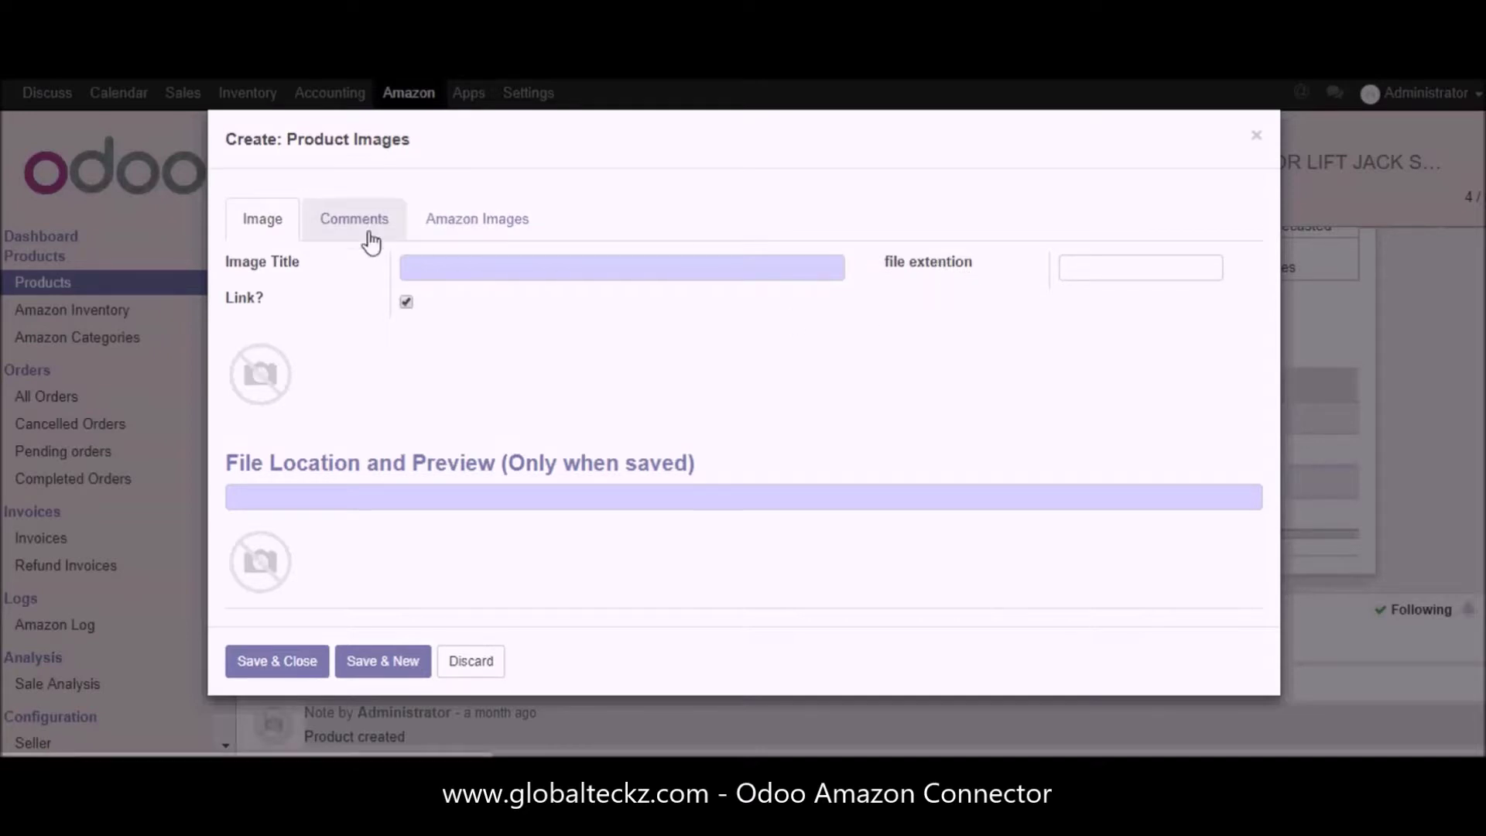
click(334, 221)
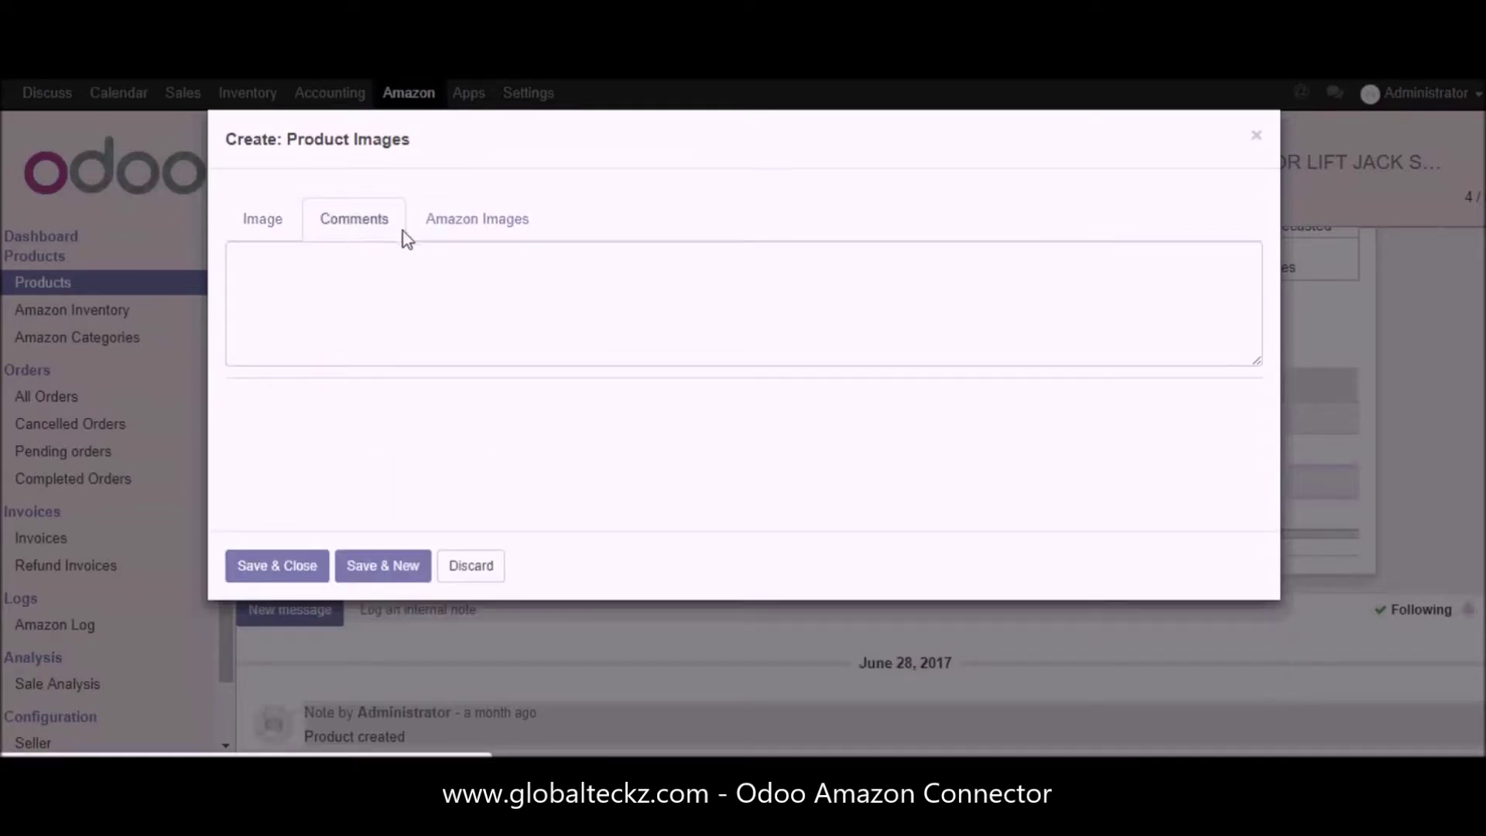
click(466, 229)
click(288, 215)
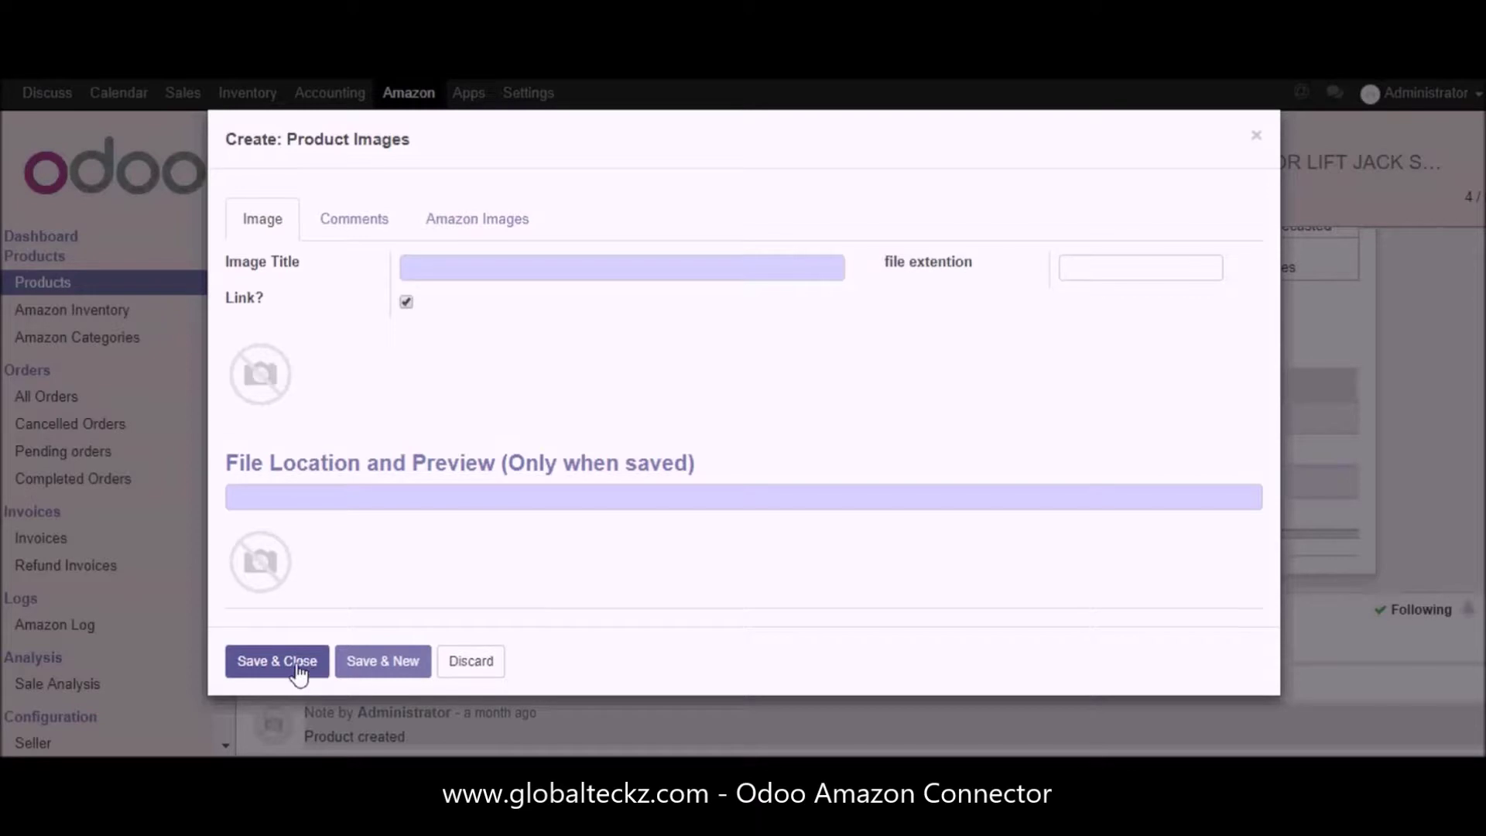
click(493, 675)
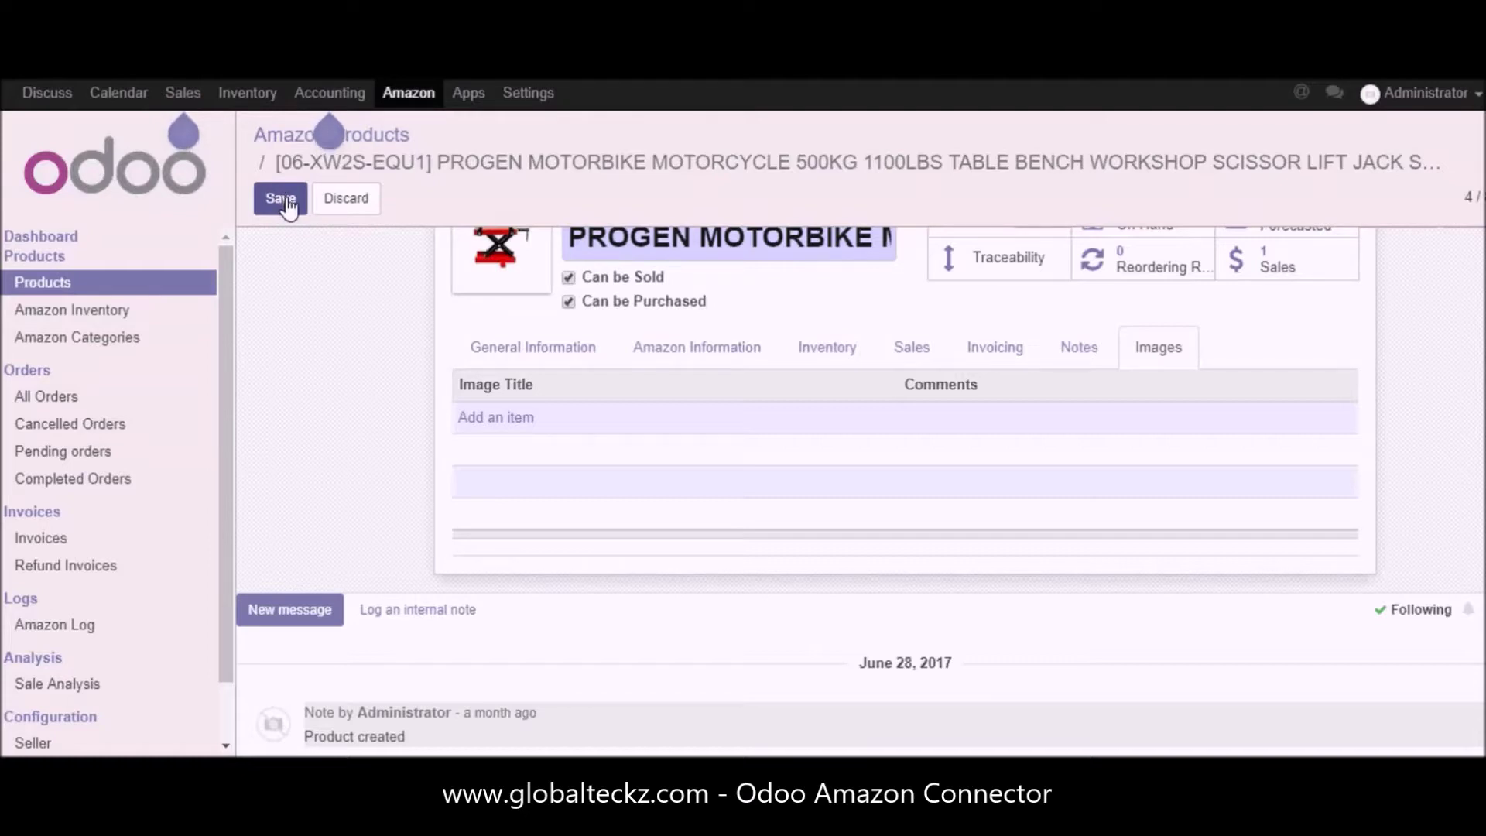
Try the image update option in the Amazon.co.uk update operation, and close the operation without running it.
click(46, 238)
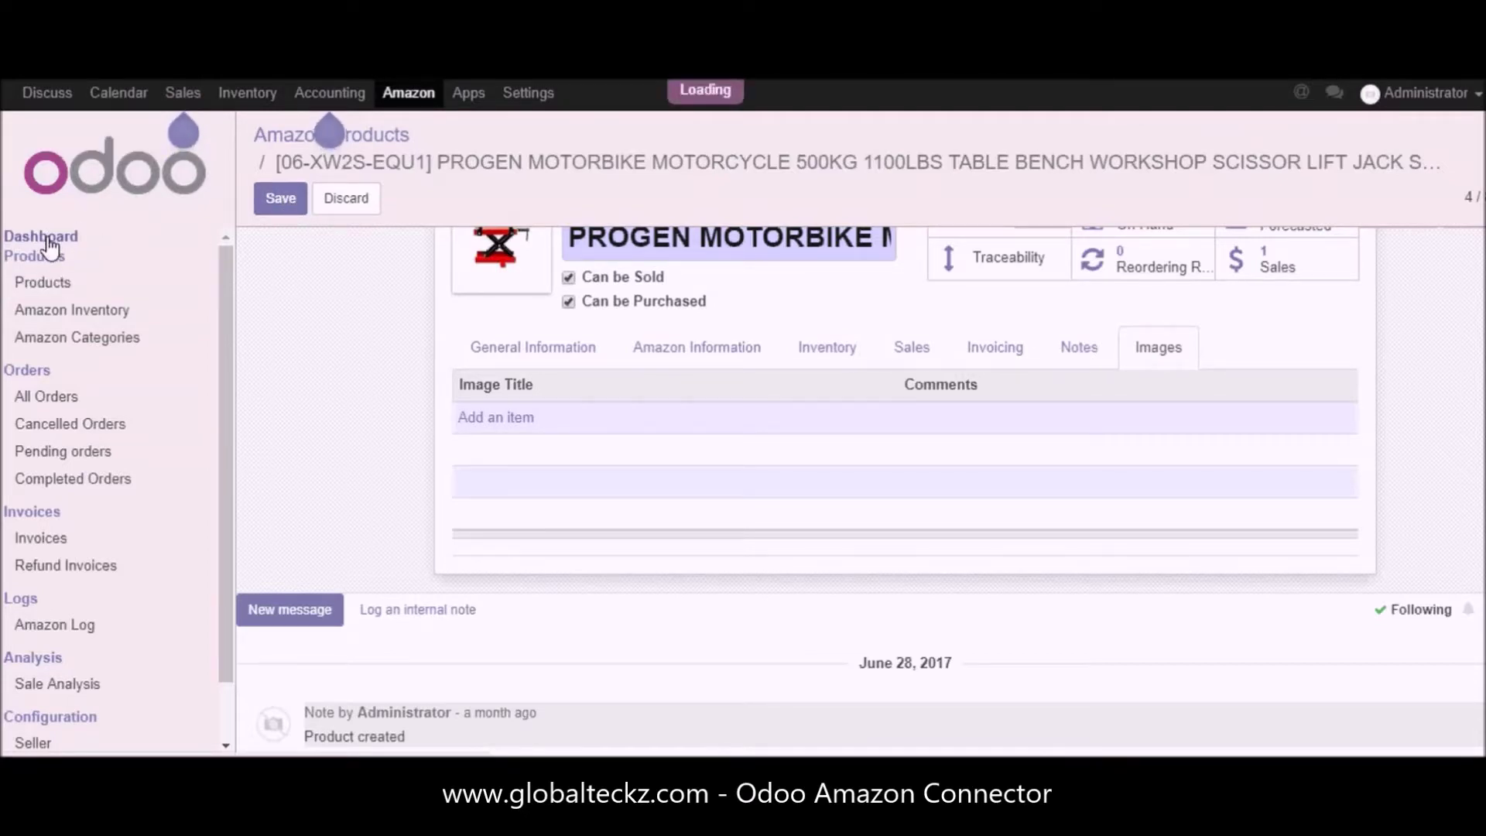
click(976, 518)
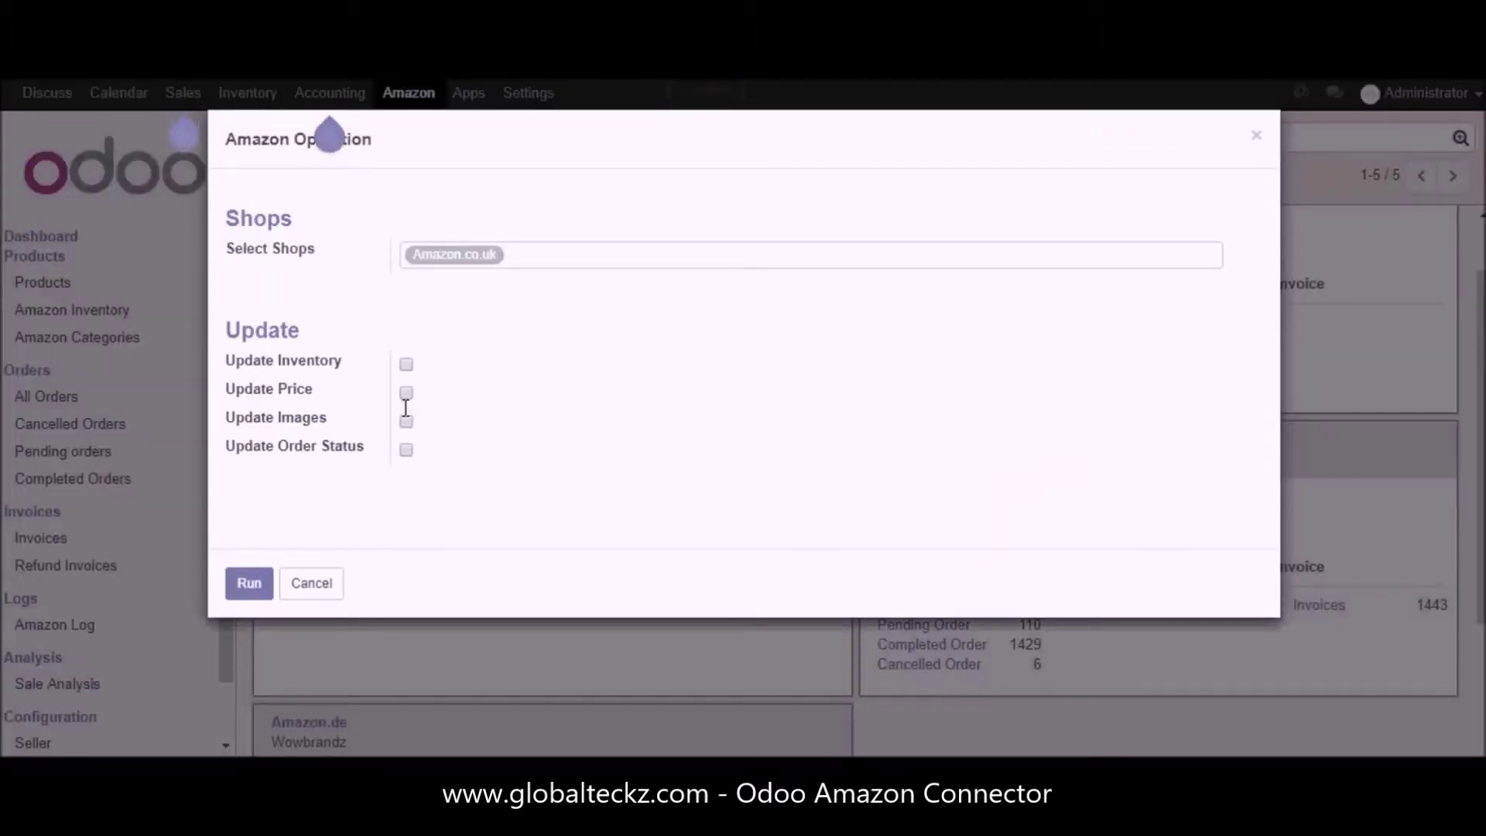
click(407, 421)
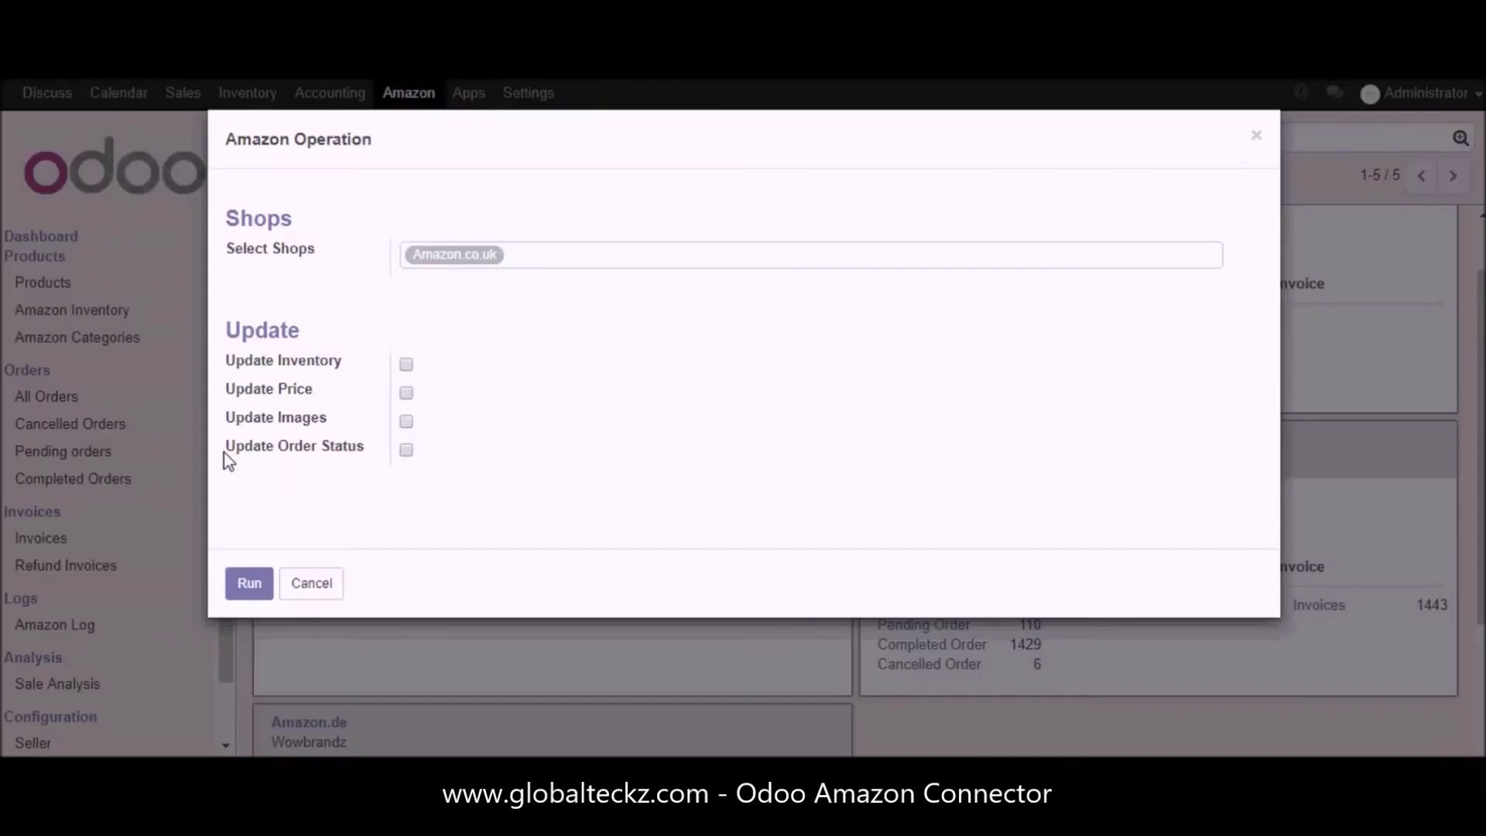
drag(225, 456, 364, 453)
click(365, 453)
click(310, 583)
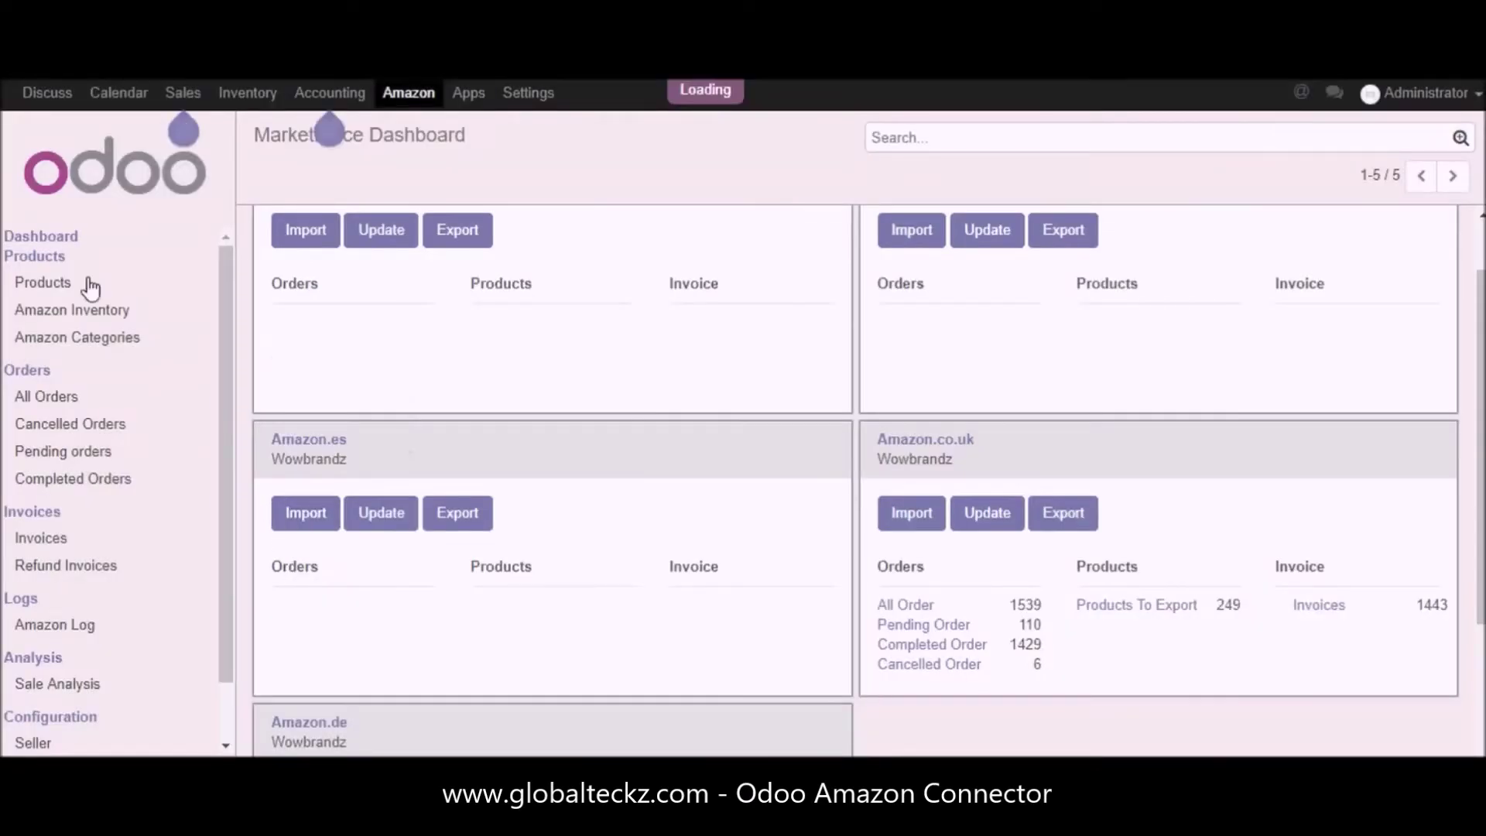
Open the second order in the list of all Amazon orders and show its Amazon information.
click(47, 284)
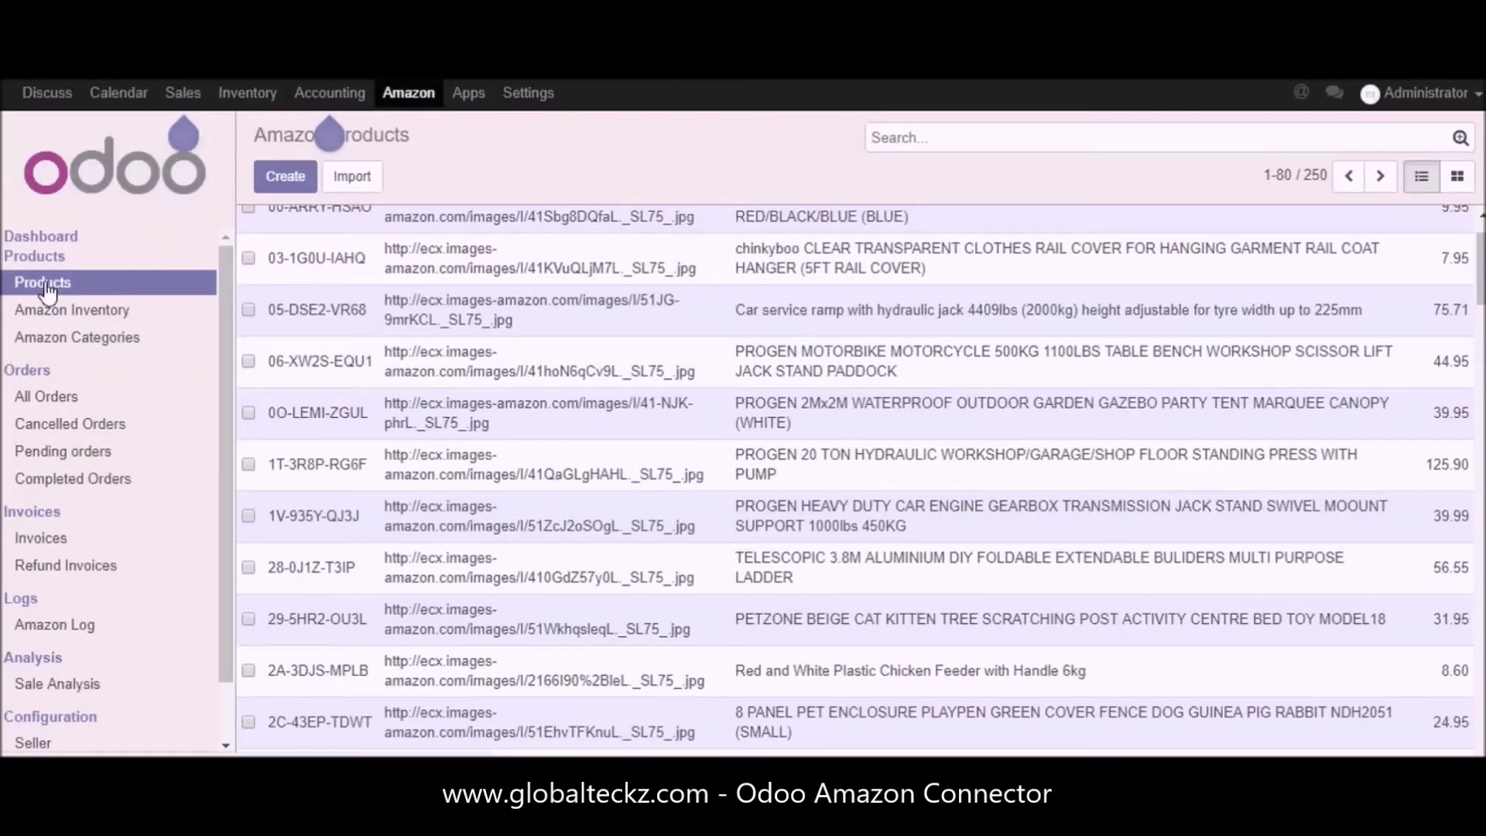
click(52, 240)
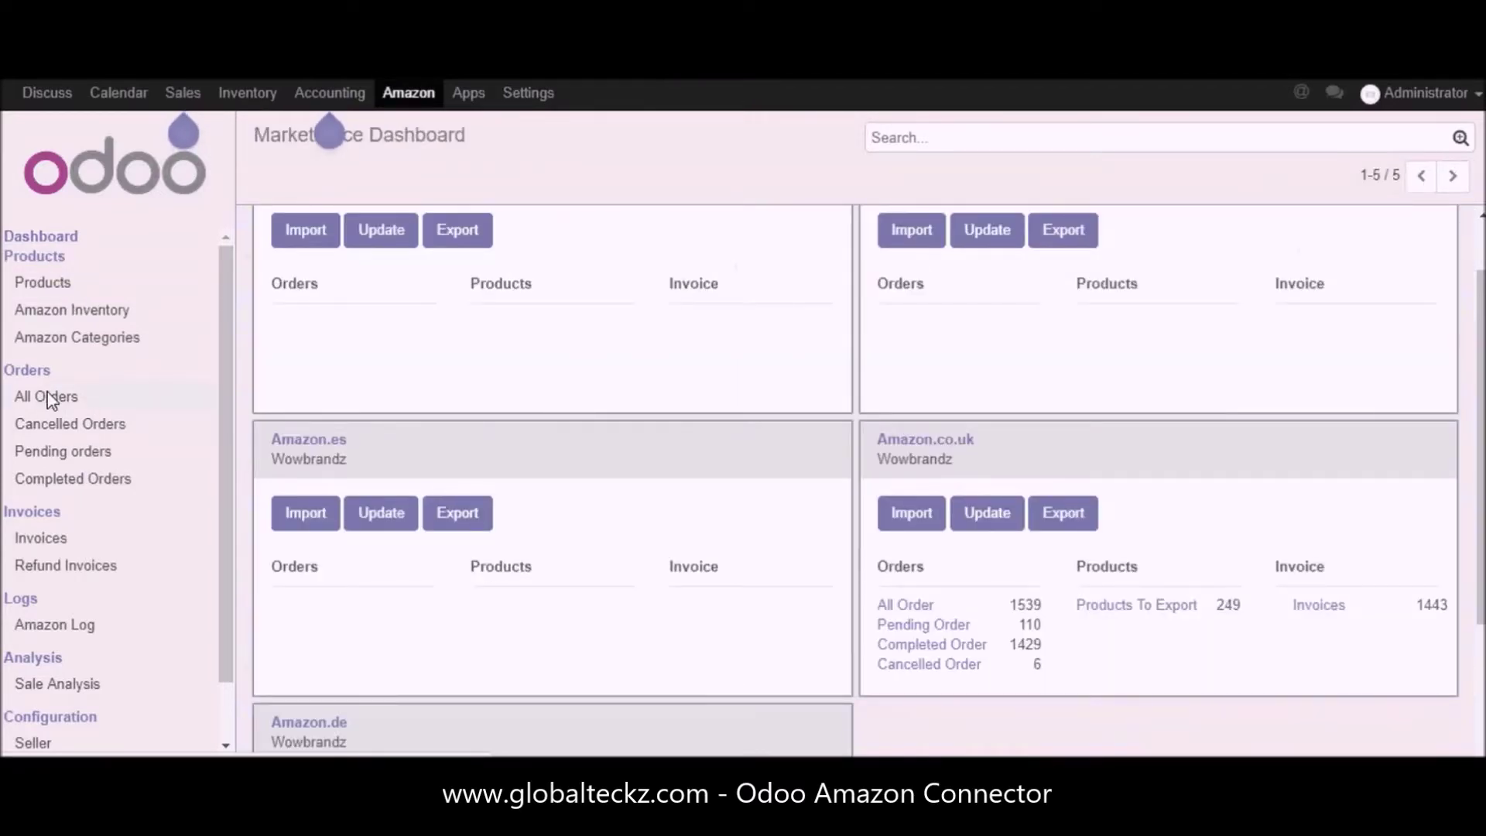
click(48, 398)
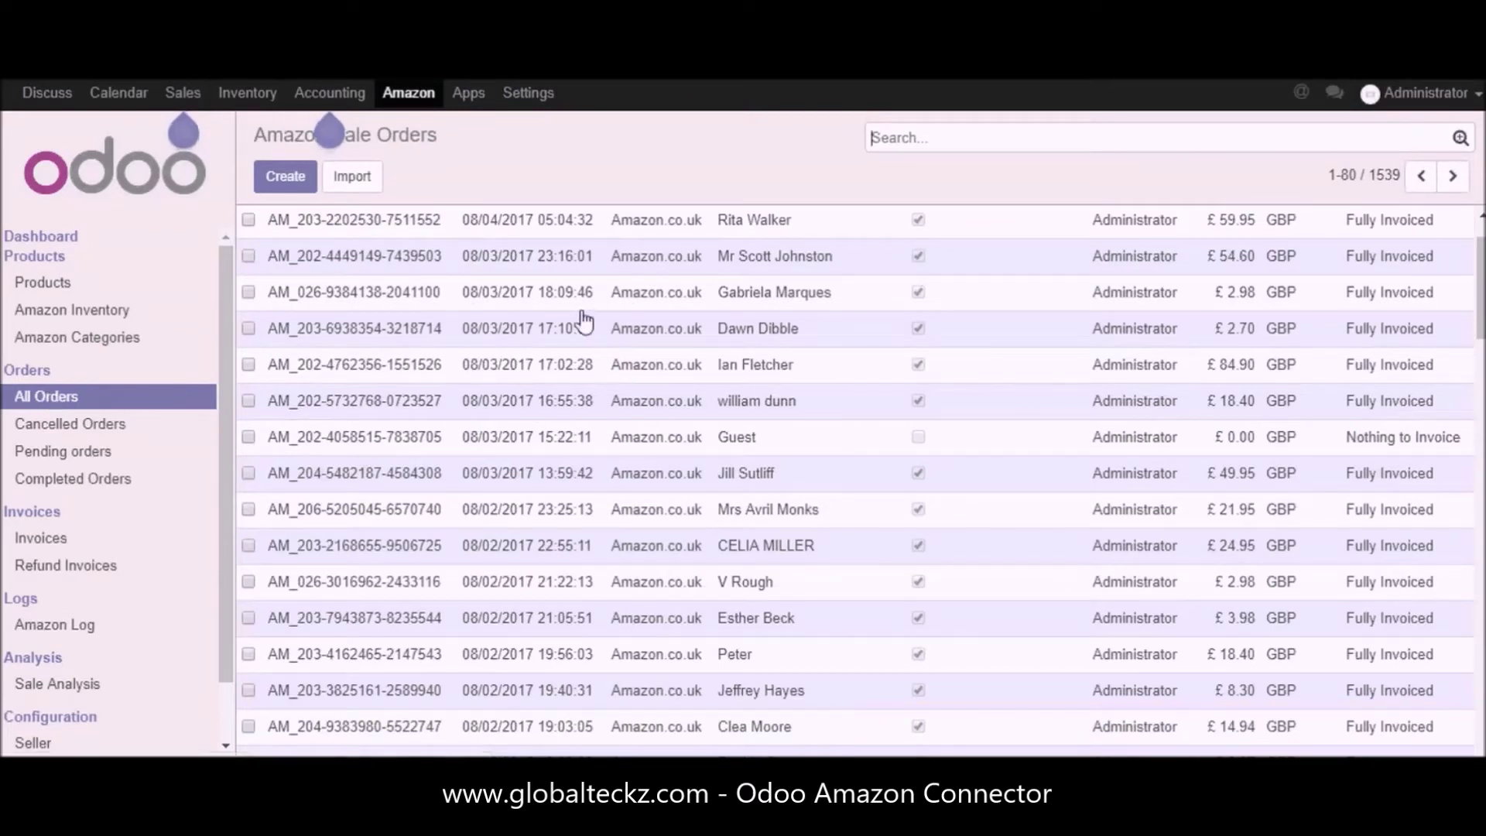
click(664, 229)
scroll(832, 503, down, 1)
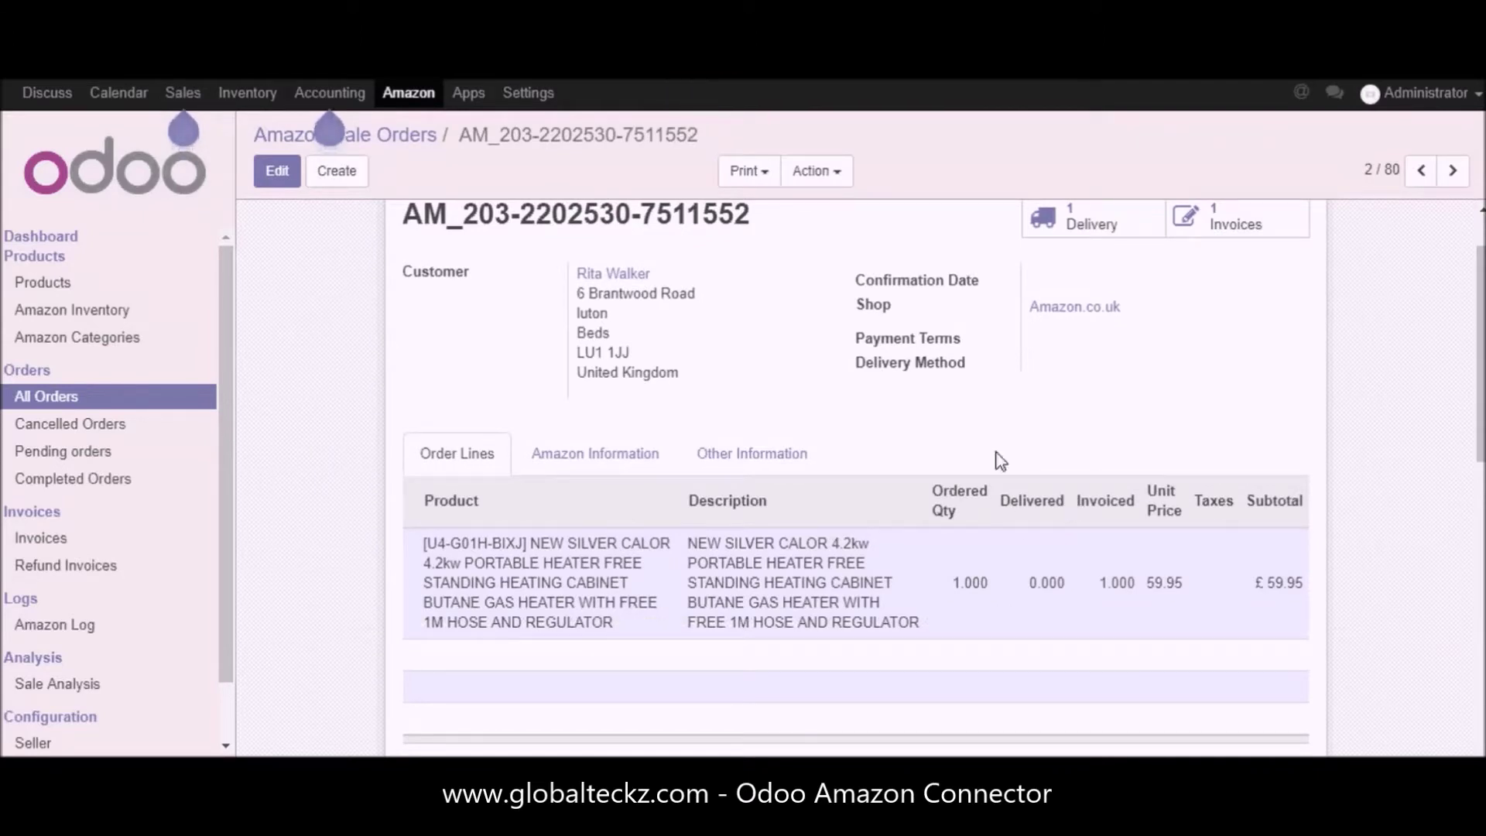
click(631, 459)
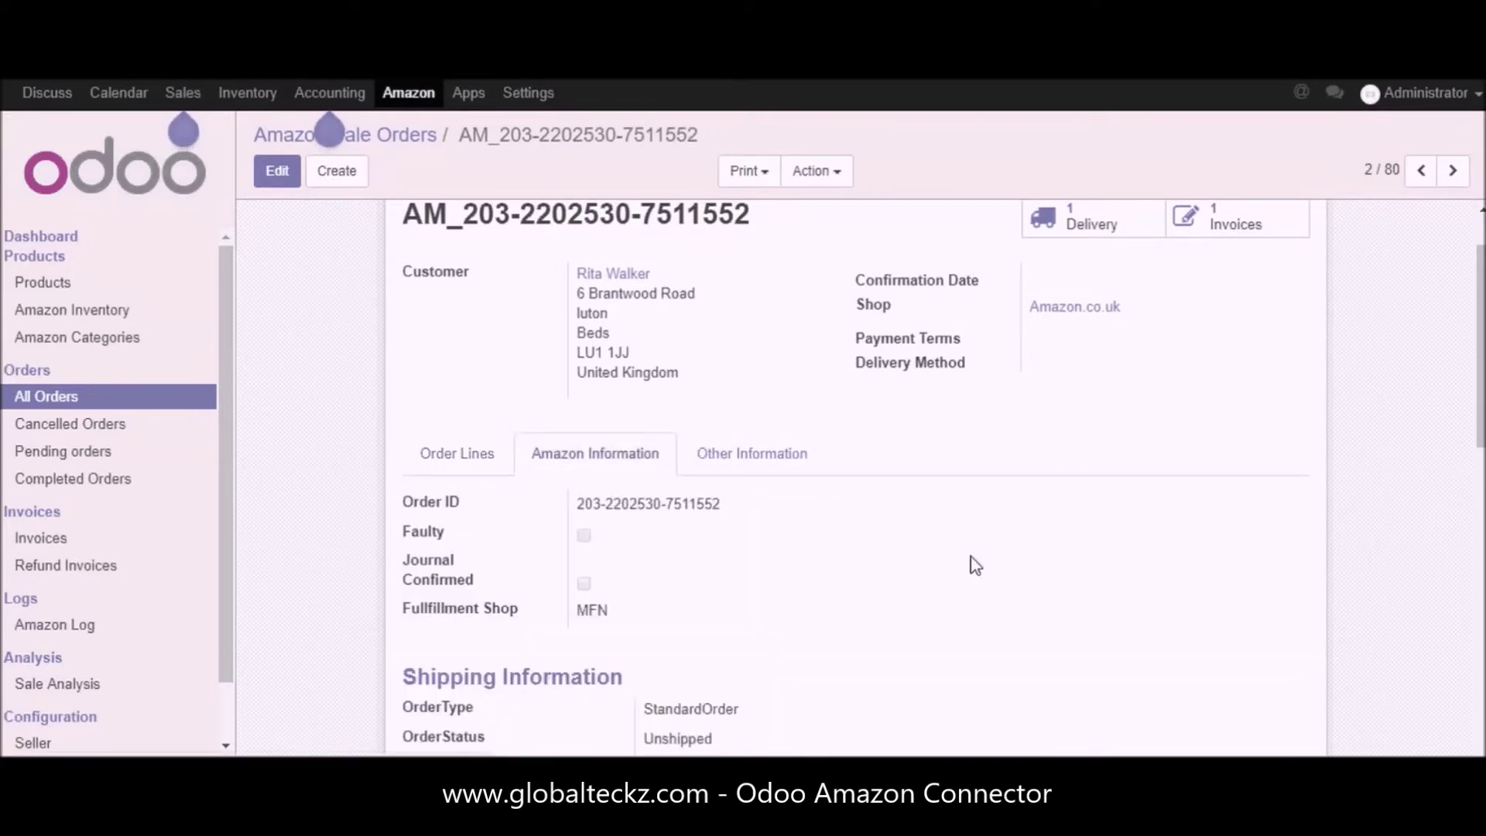
Examine the order status in the order's shipping information, and return to the order's header.
scroll(968, 555, down, 3)
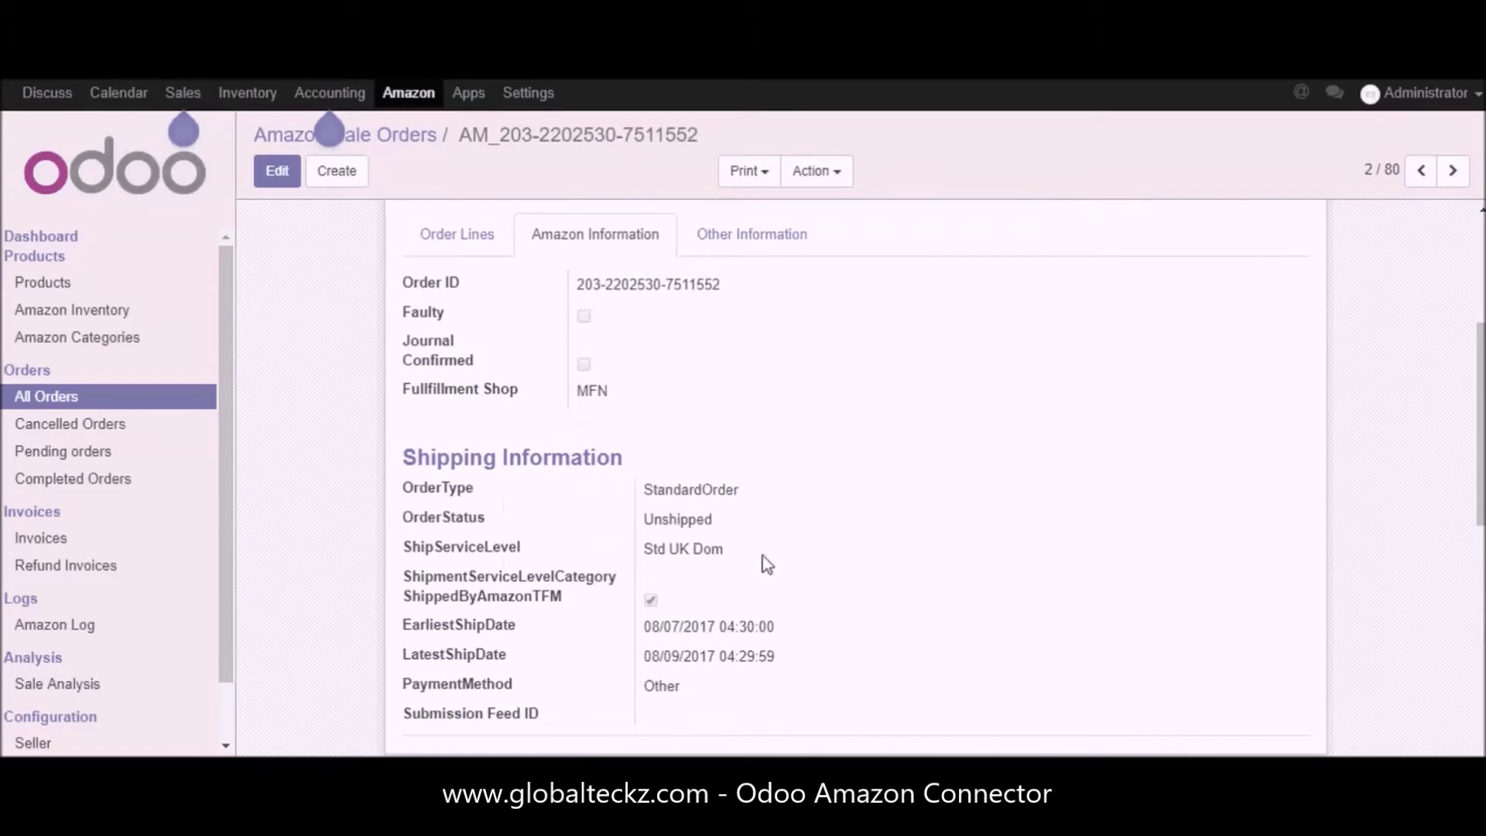
drag(638, 524, 404, 530)
click(746, 523)
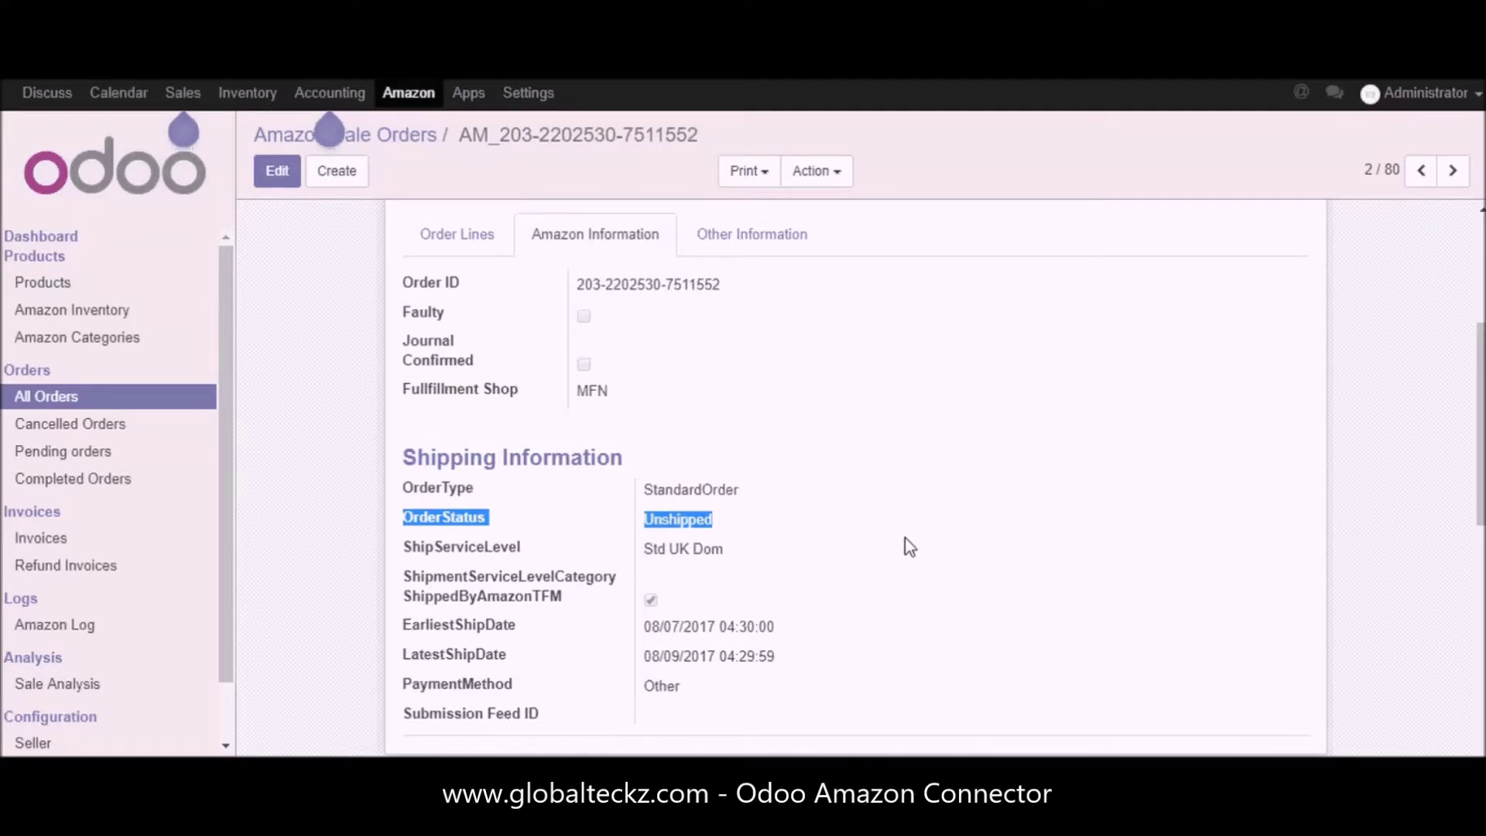
scroll(908, 539, up, 3)
scroll(965, 540, down, 3)
scroll(993, 571, up, 4)
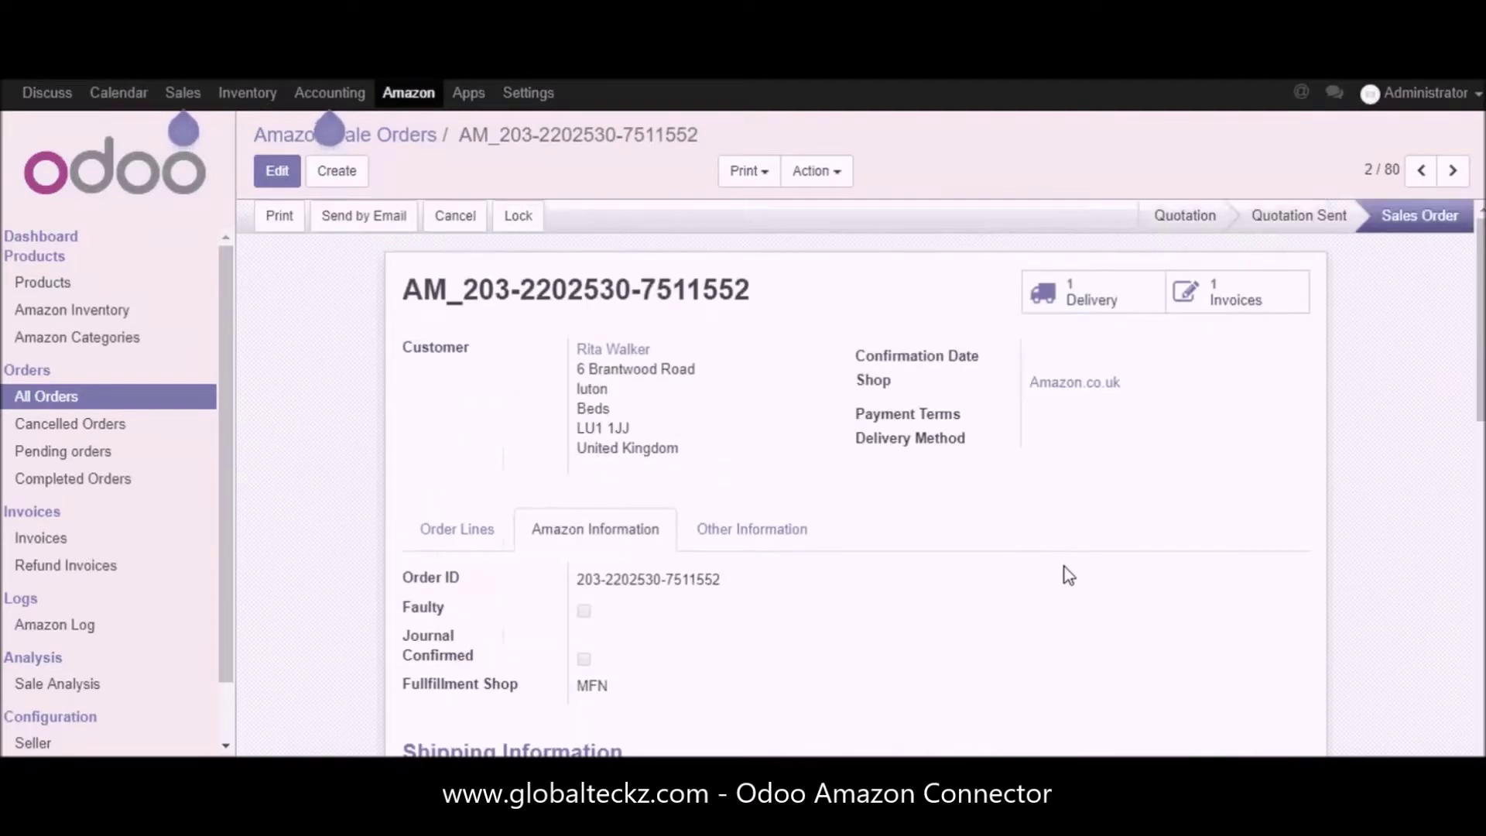
Inspect the stages and actions of the order's delivery, and return to the order to show its available actions.
click(1108, 306)
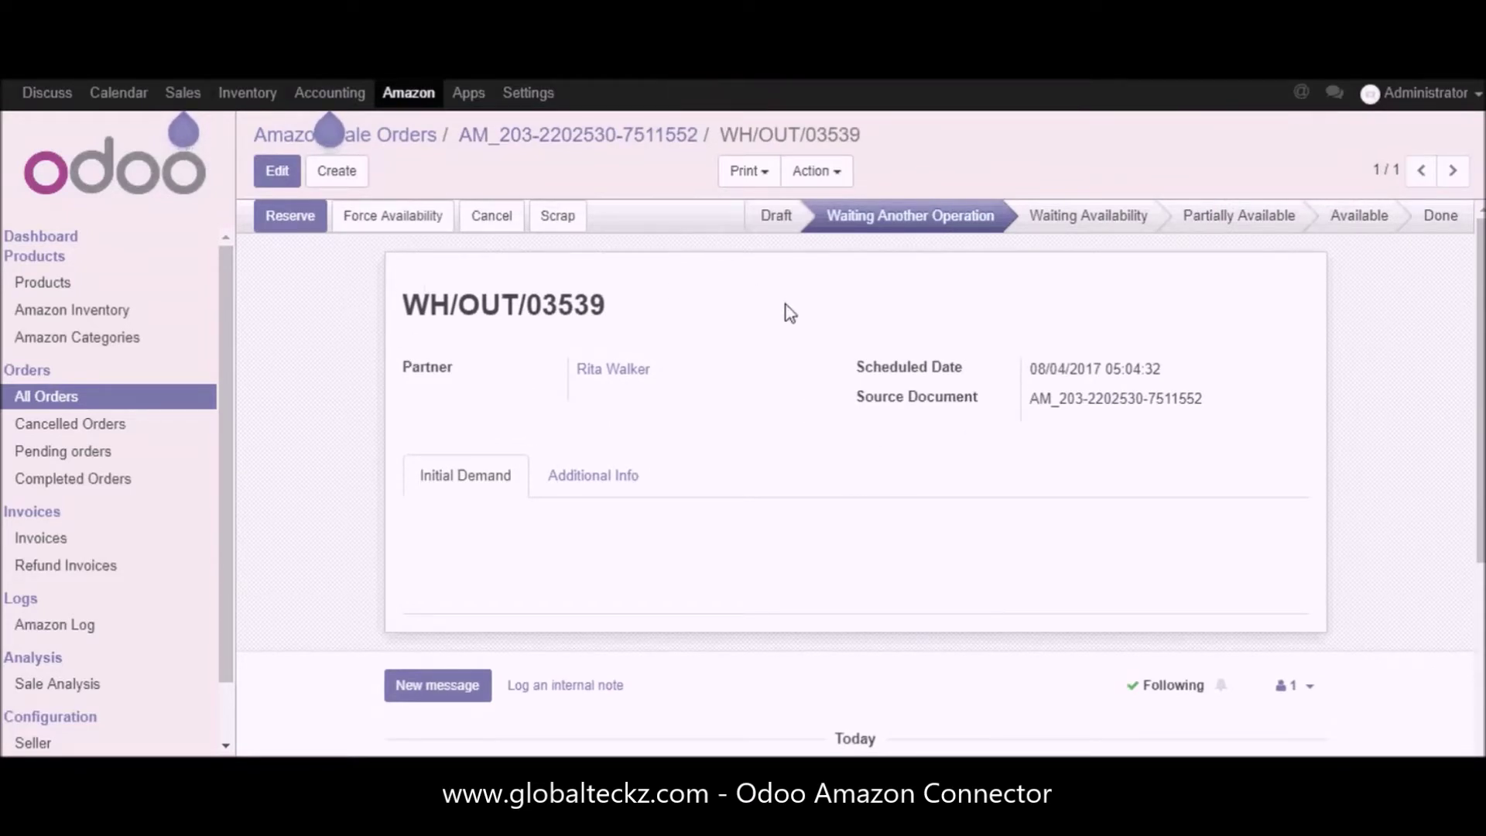
double_click(1426, 216)
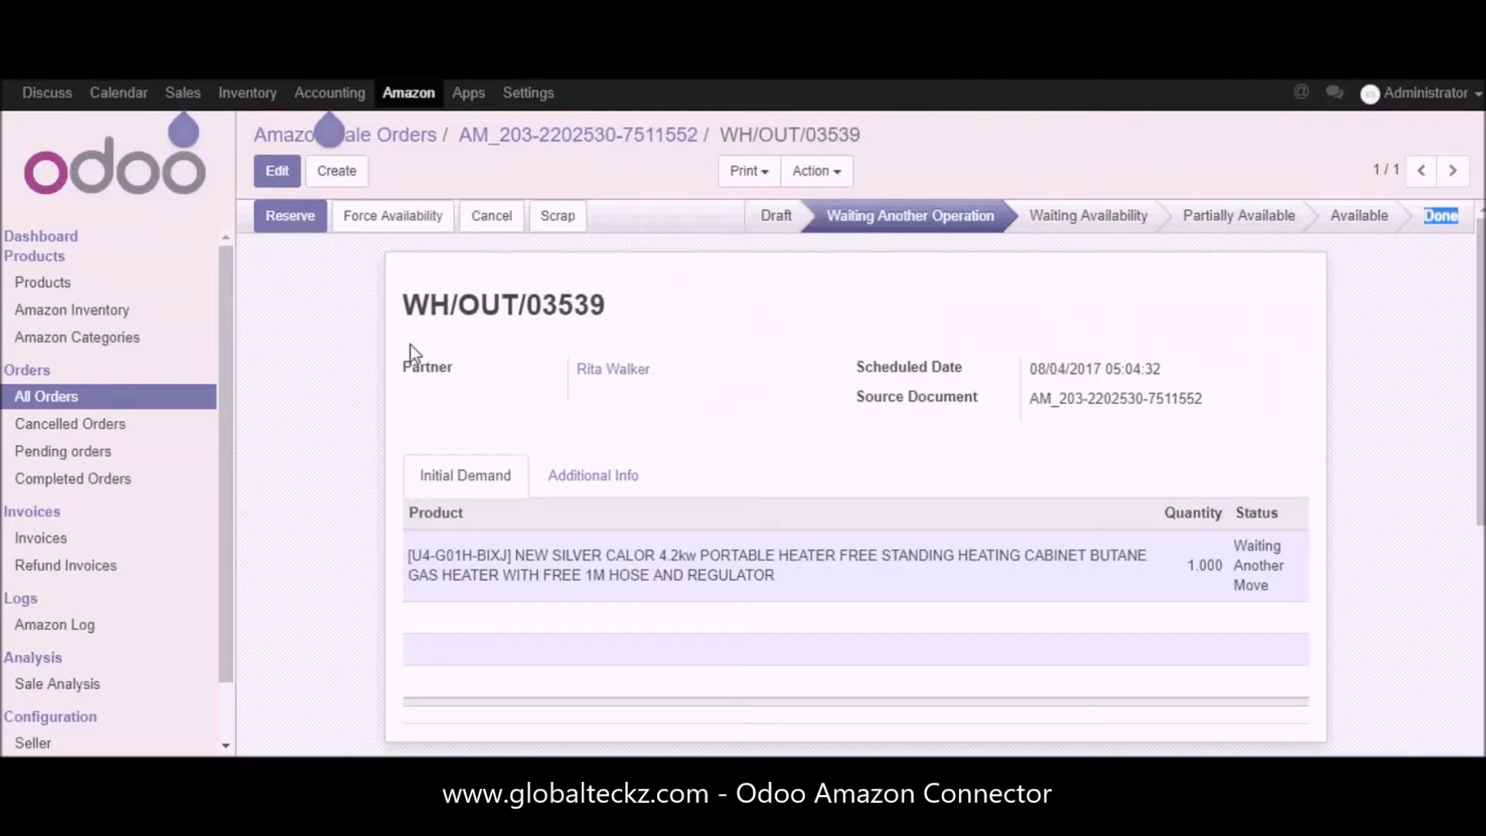
click(287, 221)
double_click(1433, 219)
click(1467, 295)
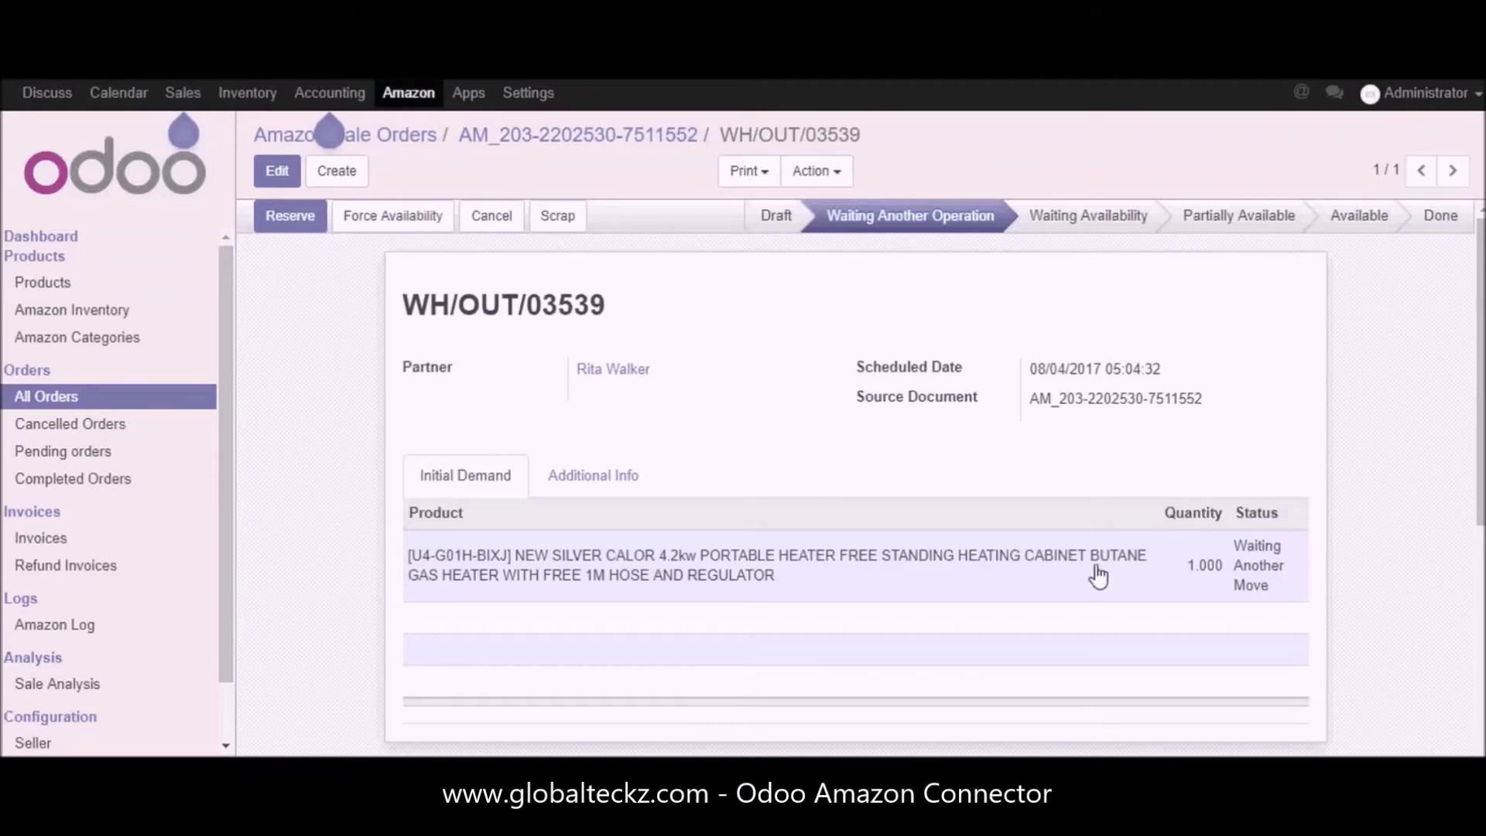
click(819, 174)
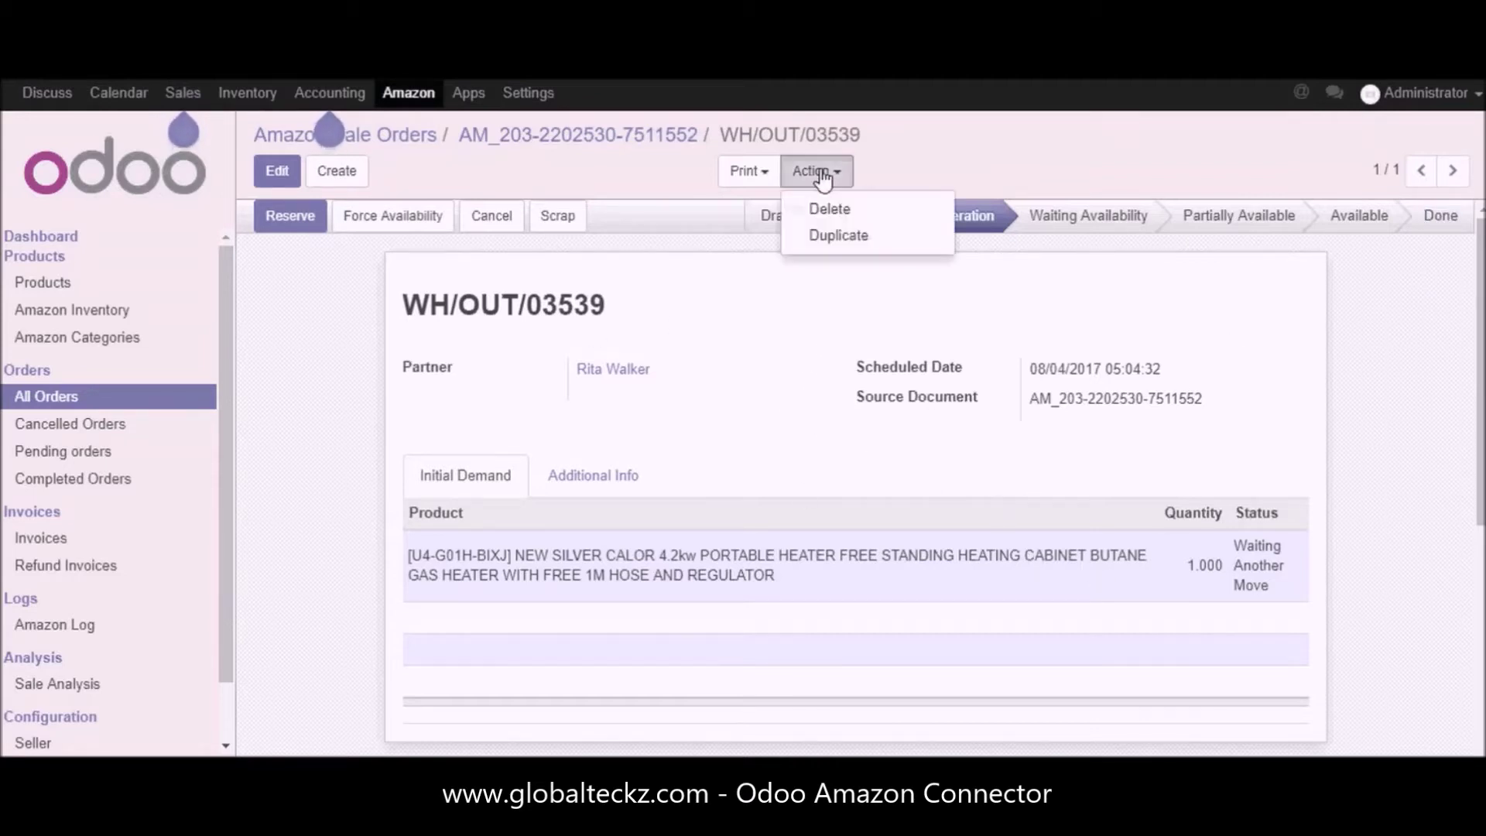
click(579, 150)
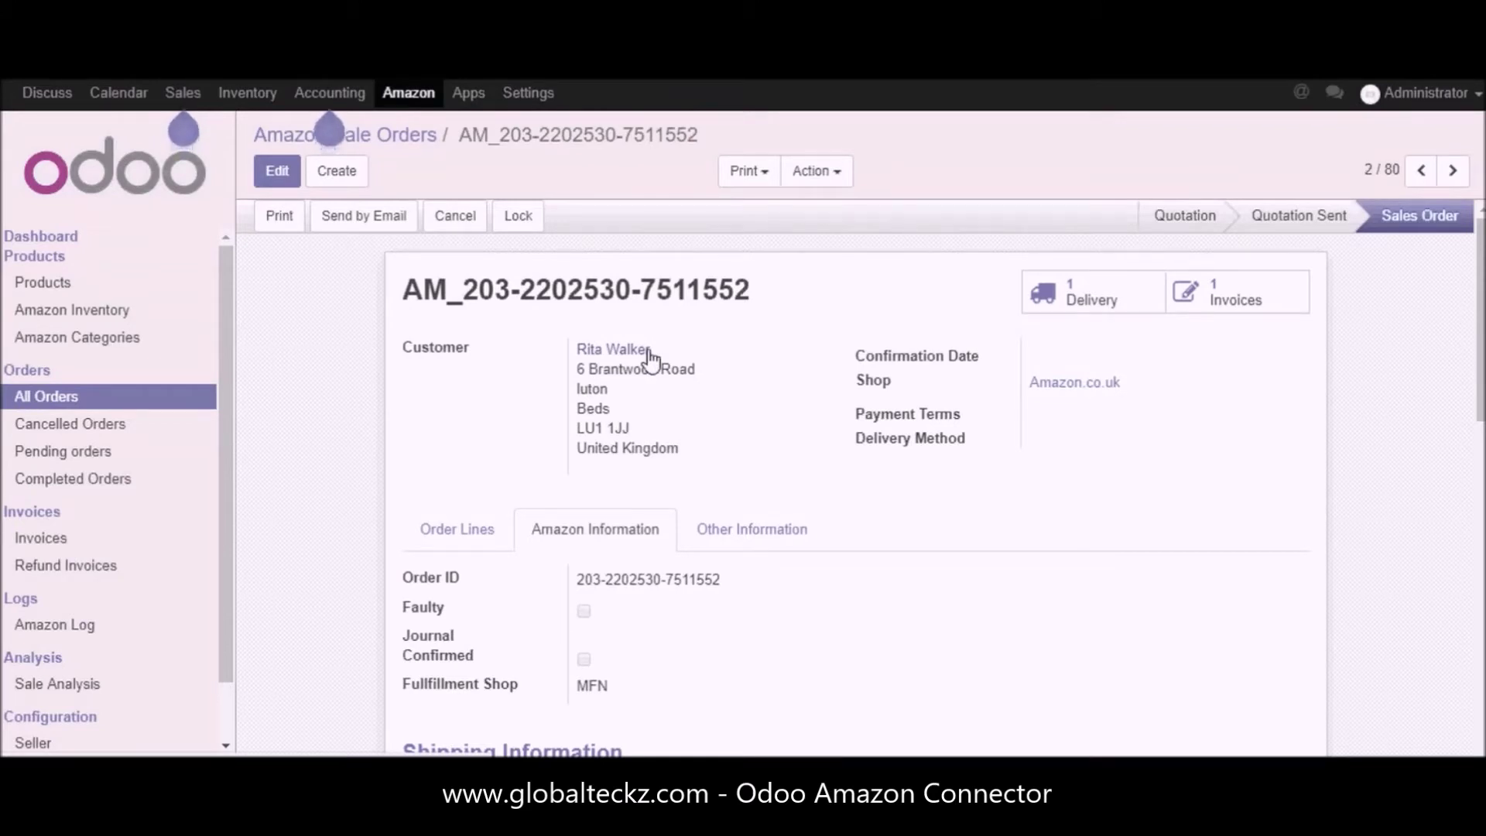
click(825, 175)
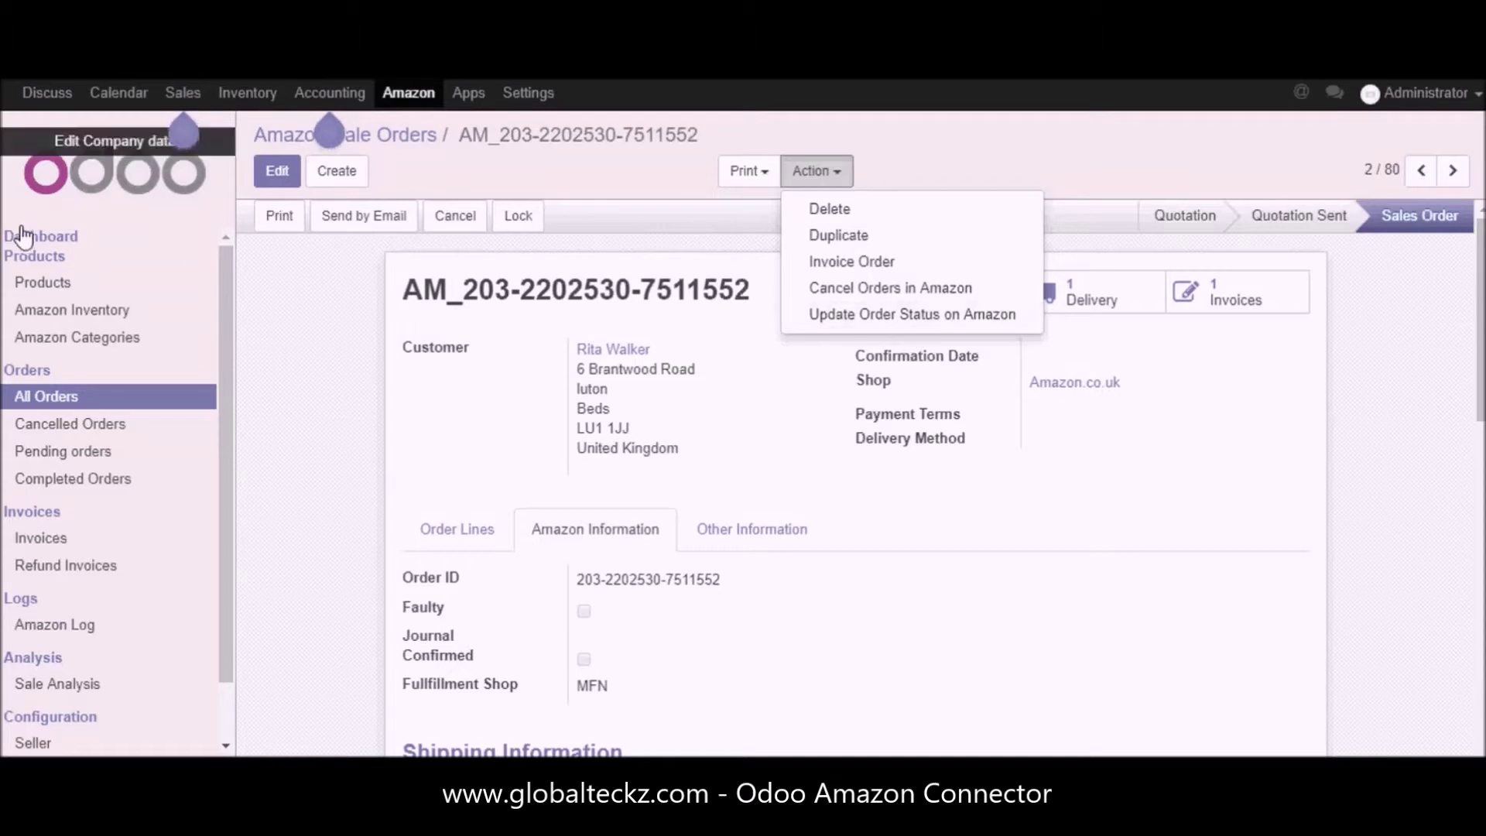
Try selecting the order status update option for Amazon.co.uk from the dashboard, and close the operation without running it.
click(60, 250)
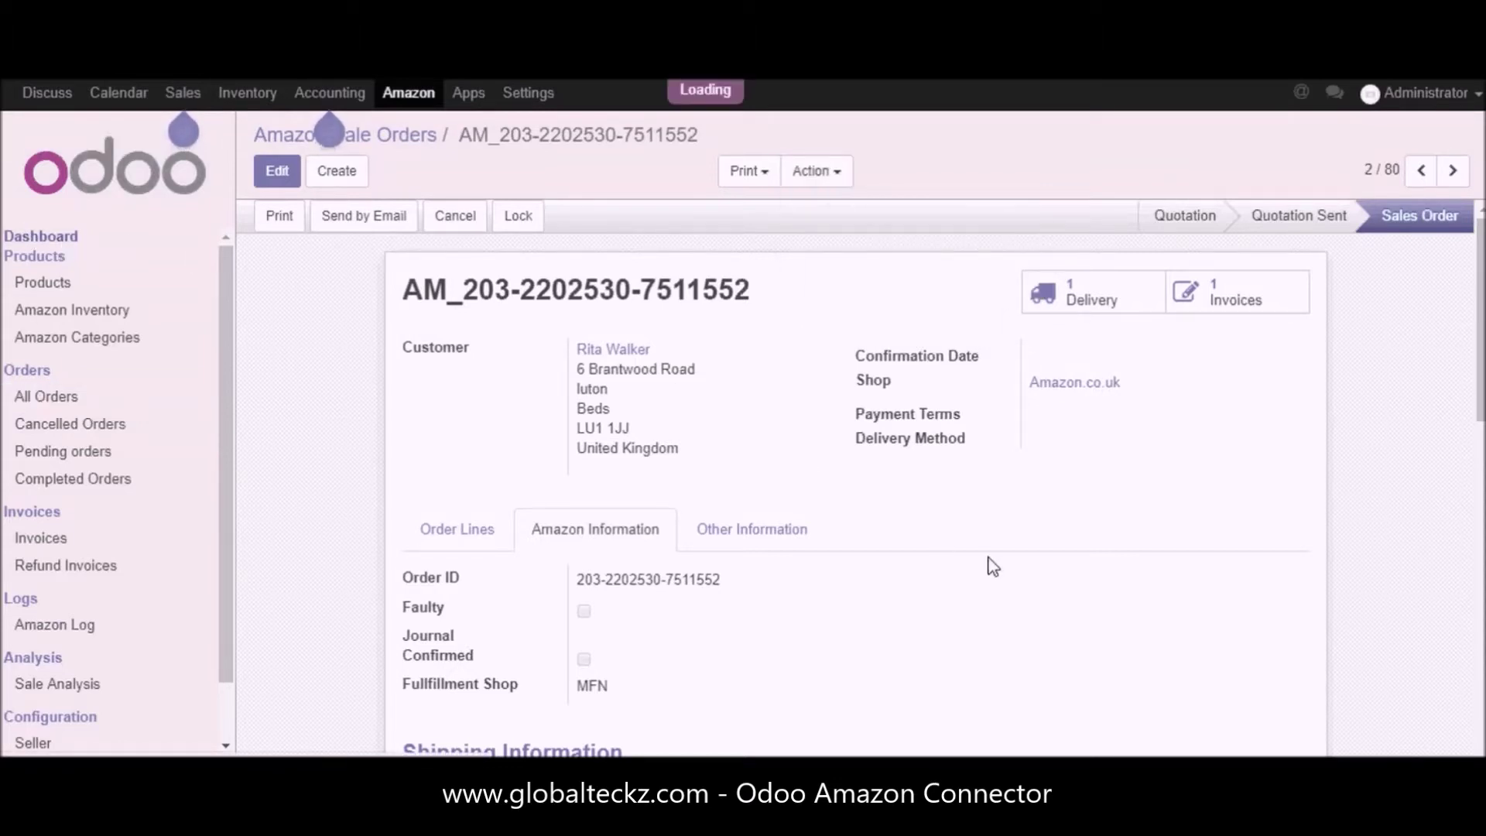
click(987, 588)
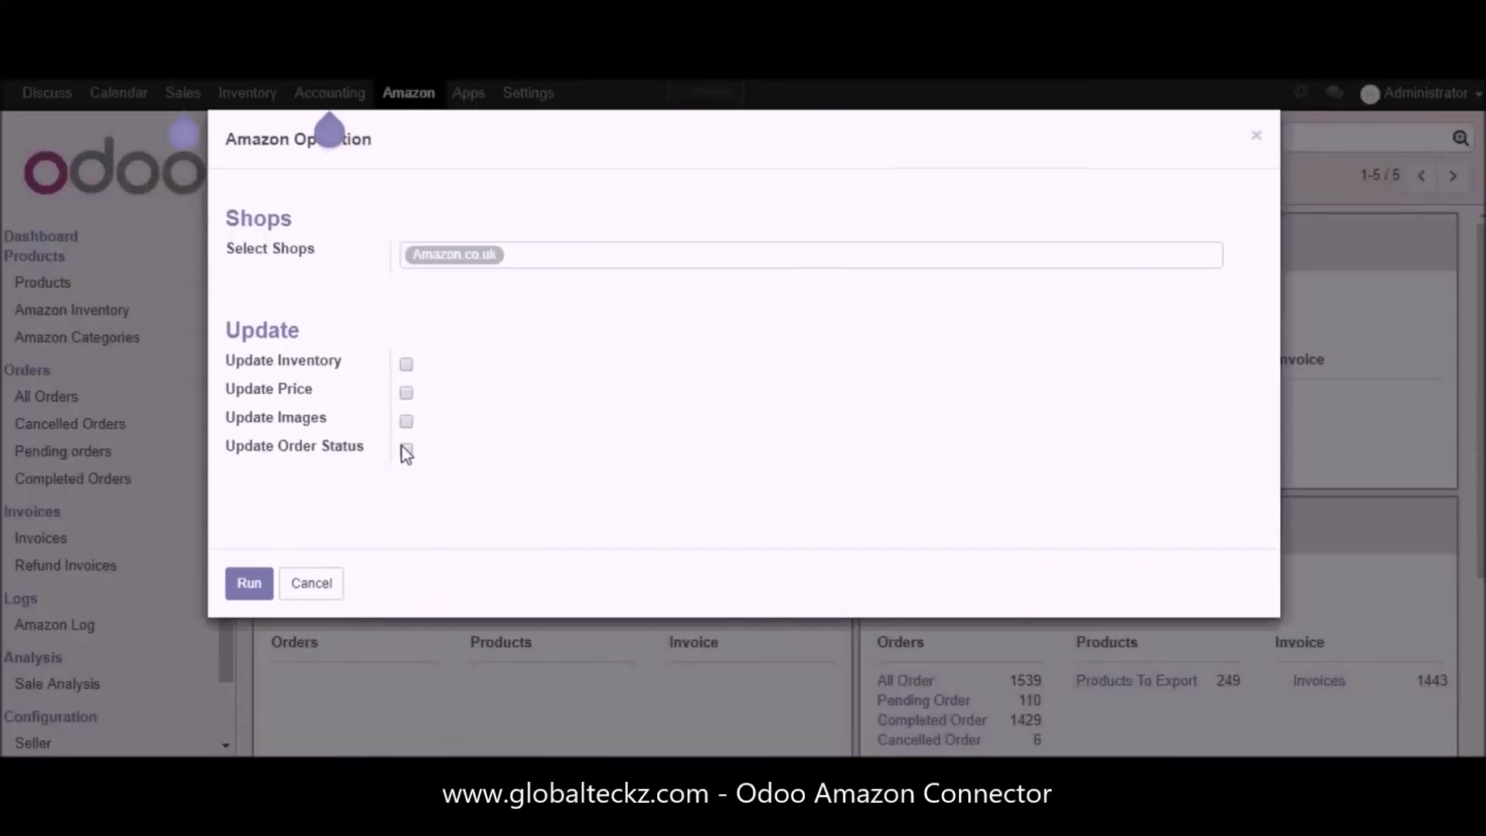
click(405, 450)
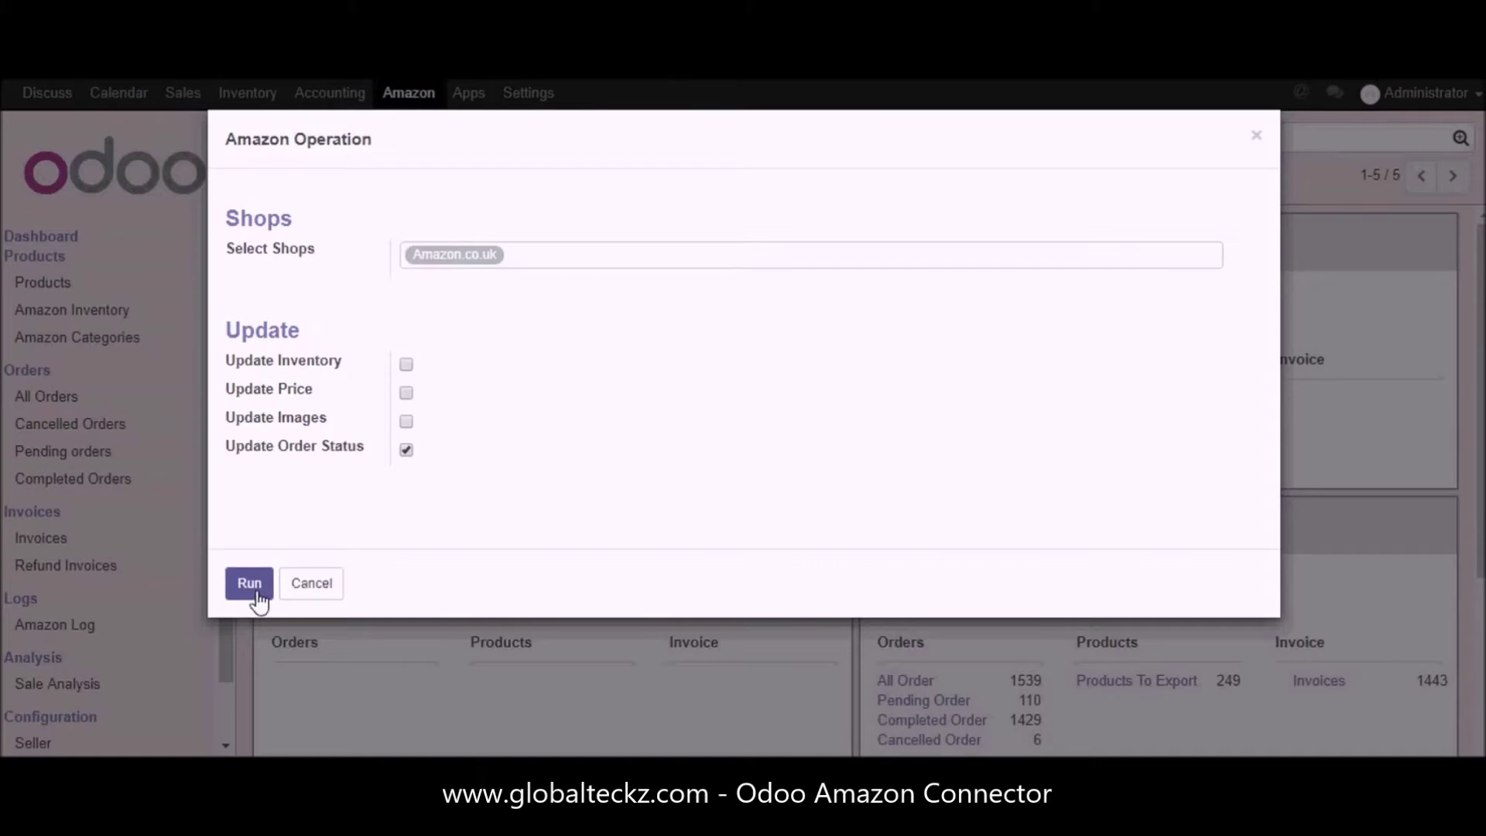
click(313, 585)
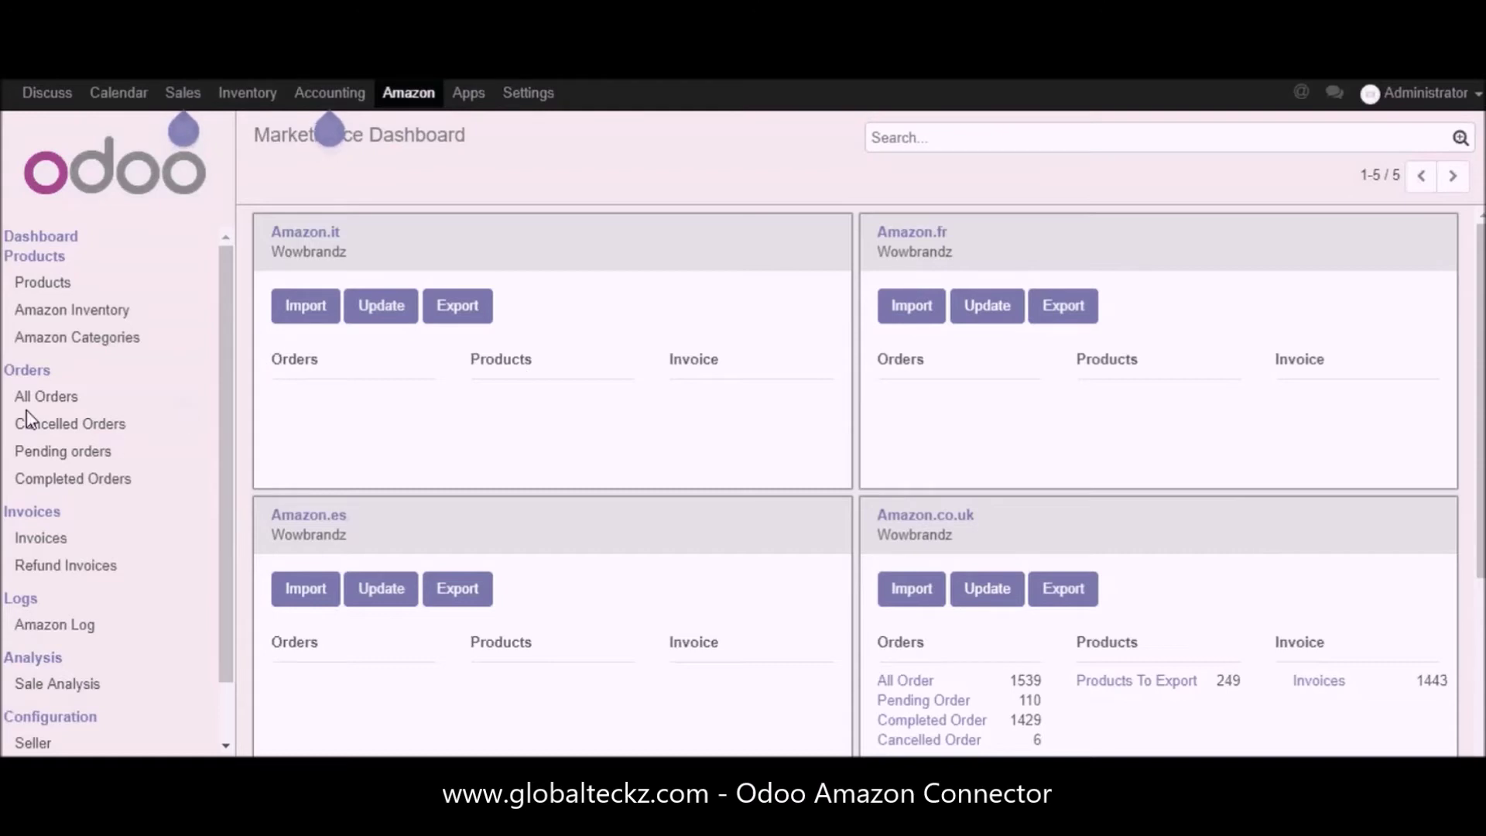
Select all listed pending Amazon orders and show the actions available for them.
click(55, 457)
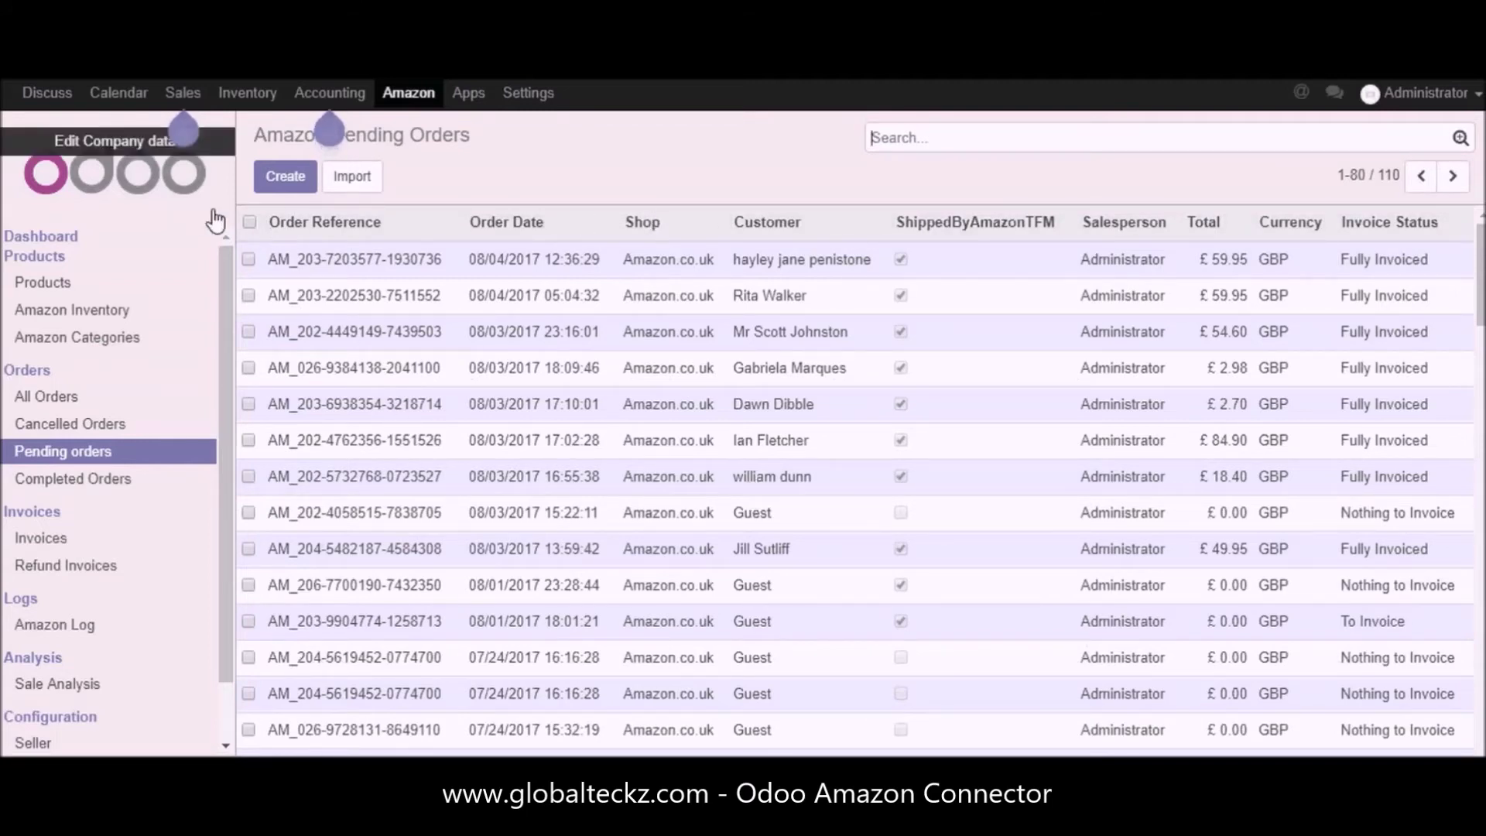
click(249, 223)
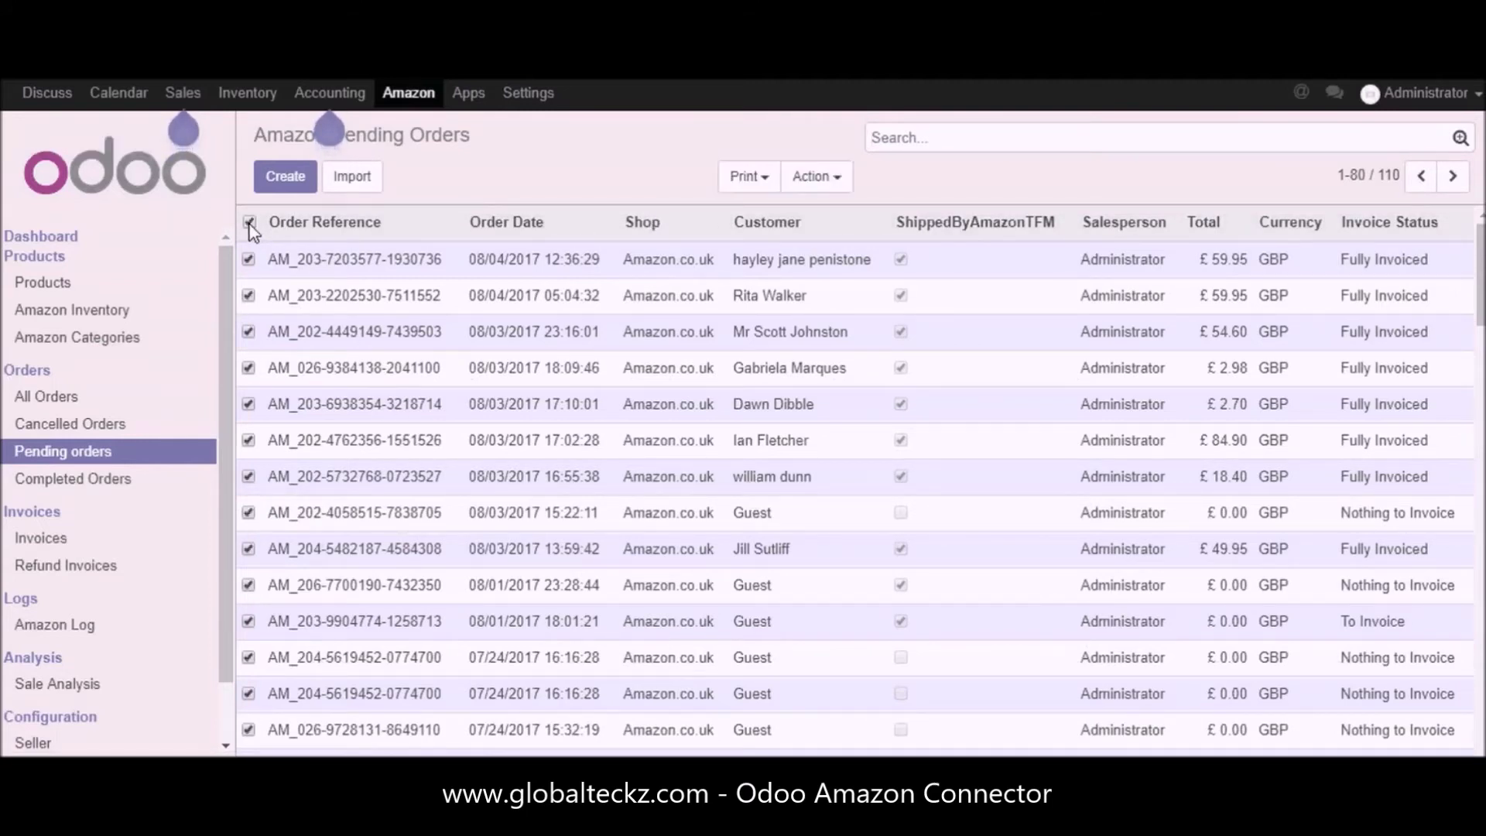
click(832, 179)
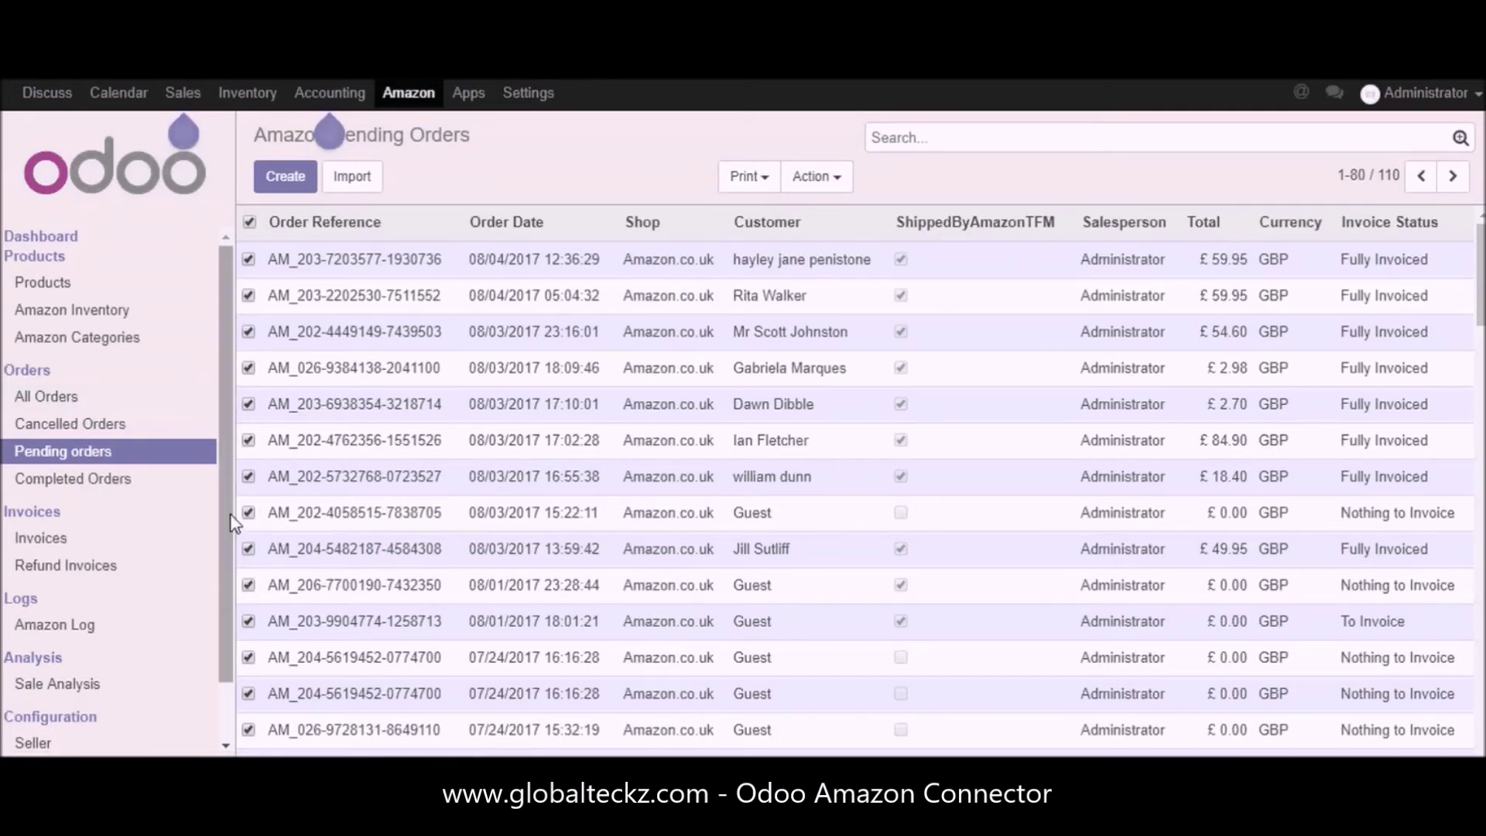
View the cancelled orders, and select all listed completed orders to show the actions available for them.
click(84, 428)
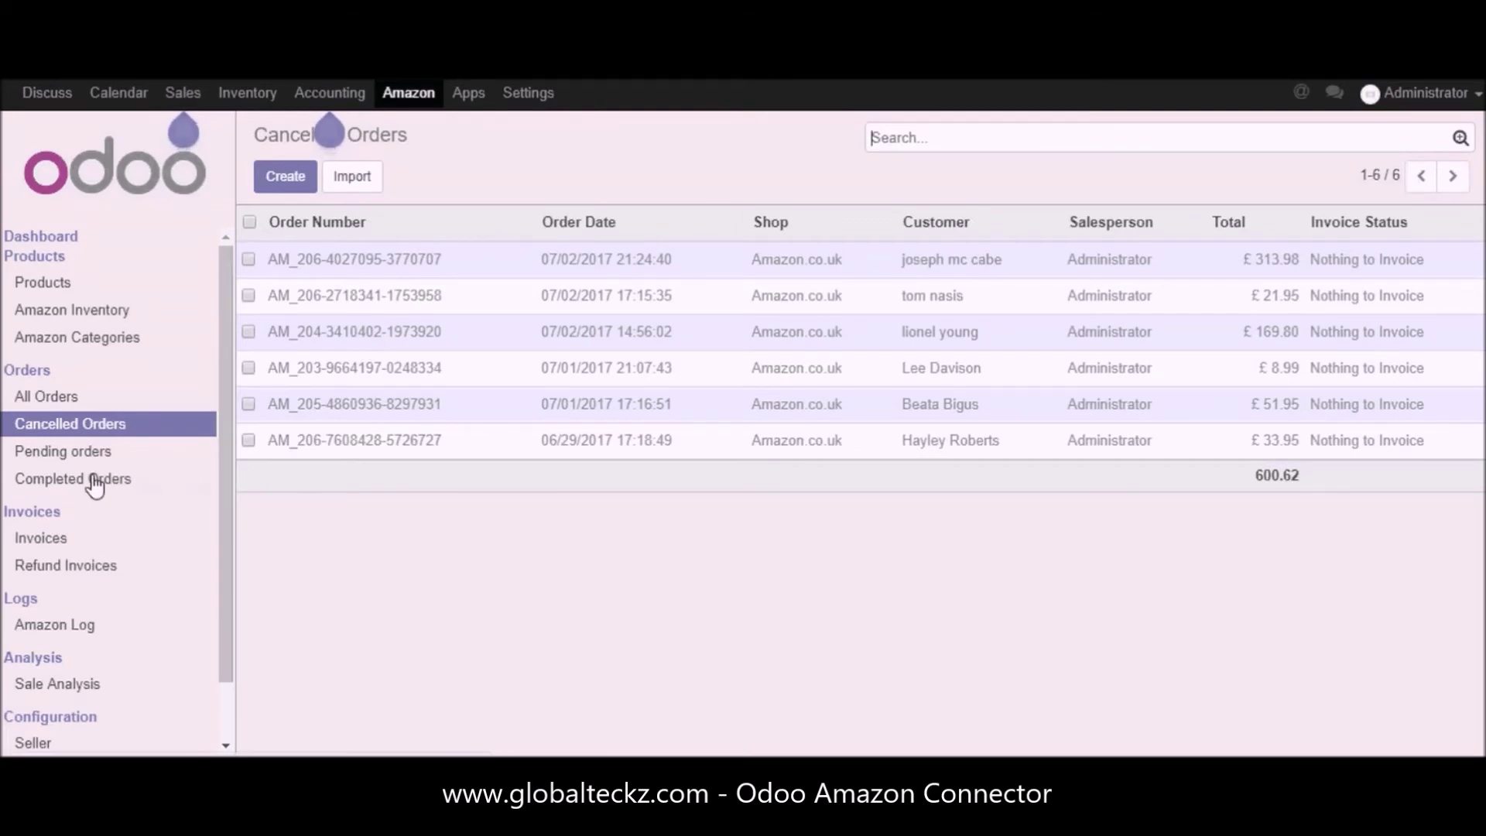
click(95, 482)
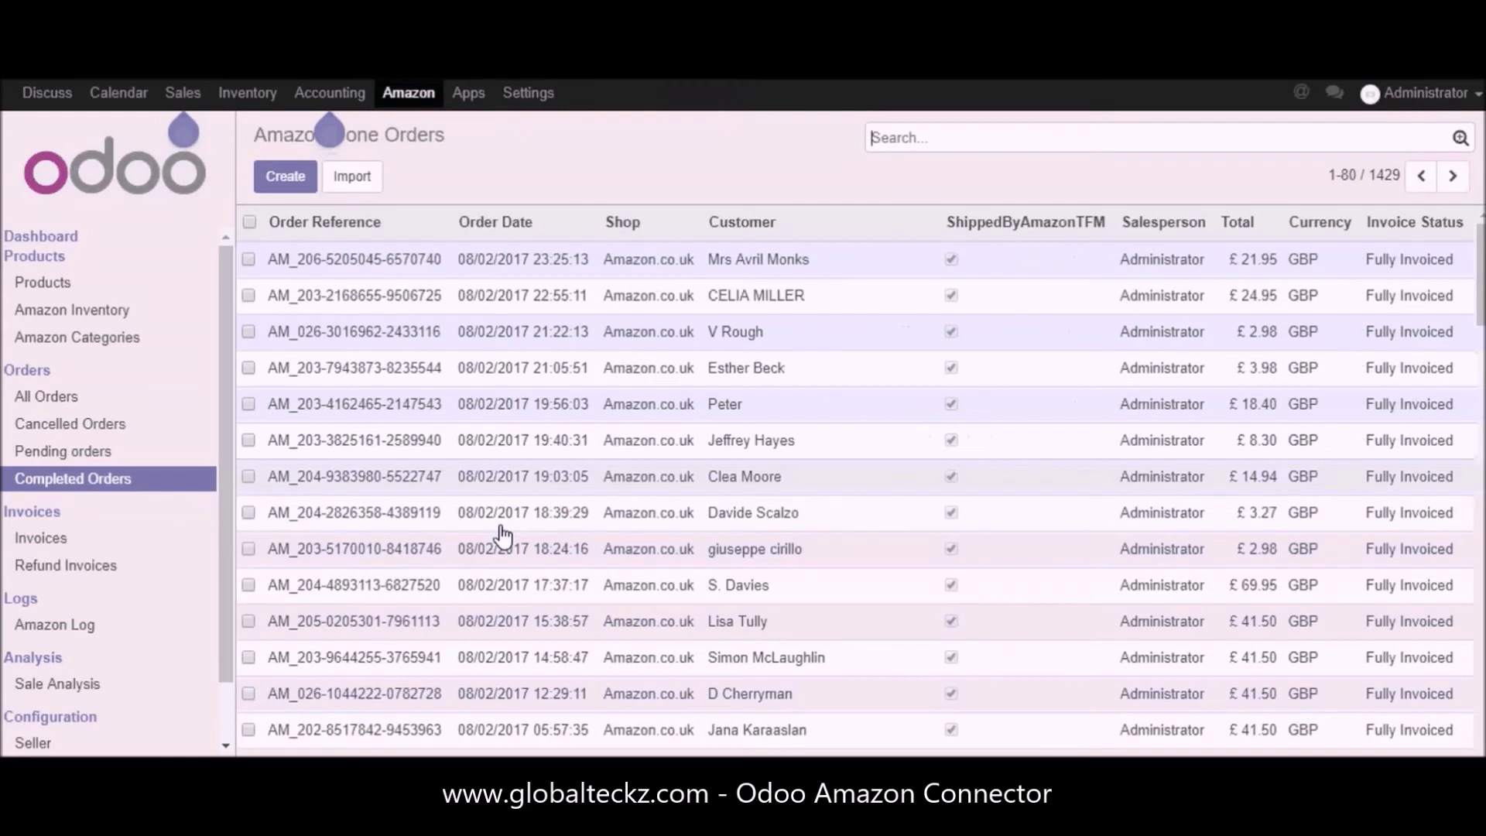
click(247, 224)
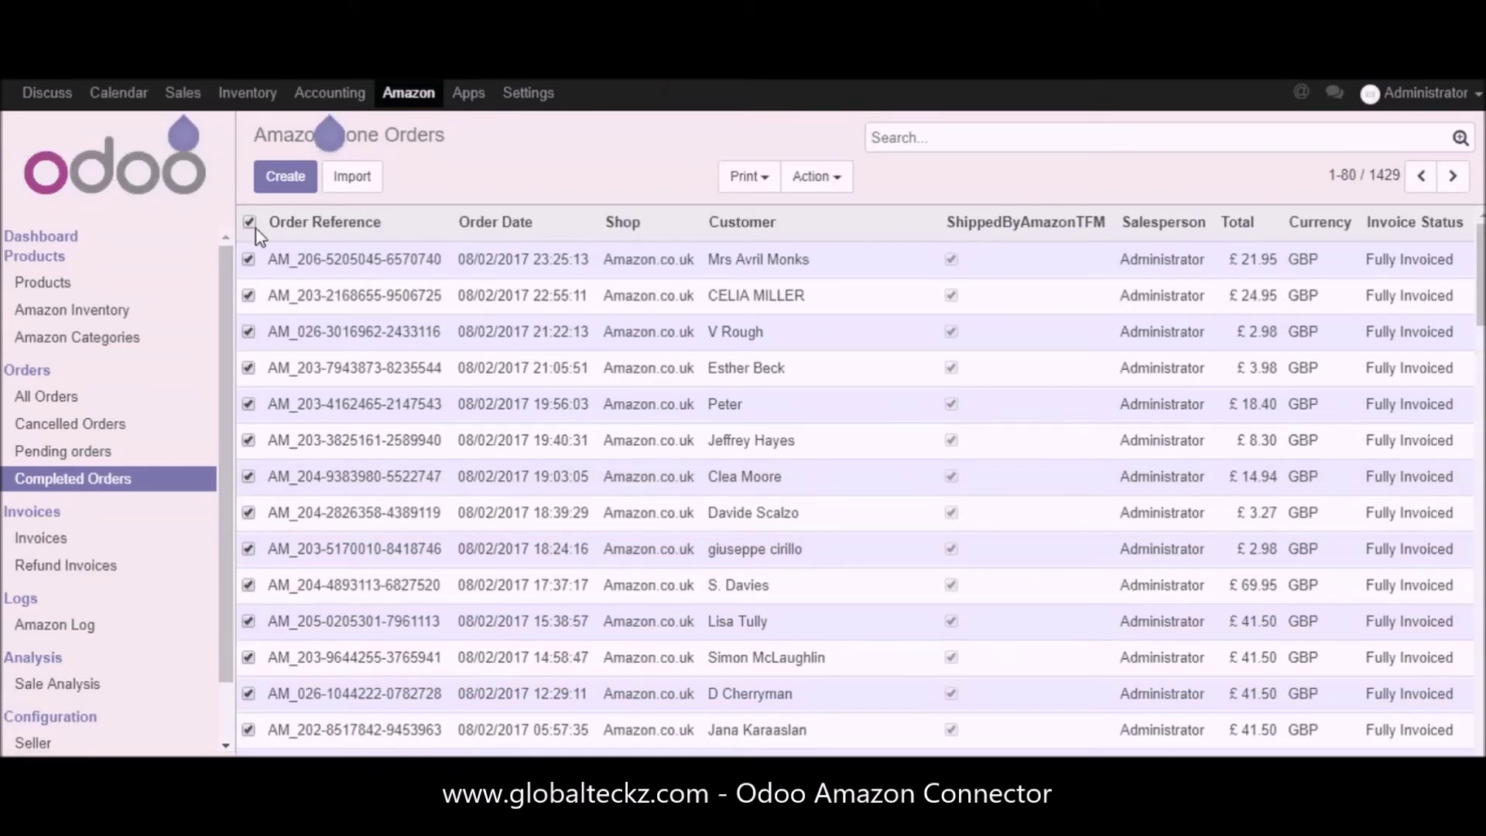
click(822, 180)
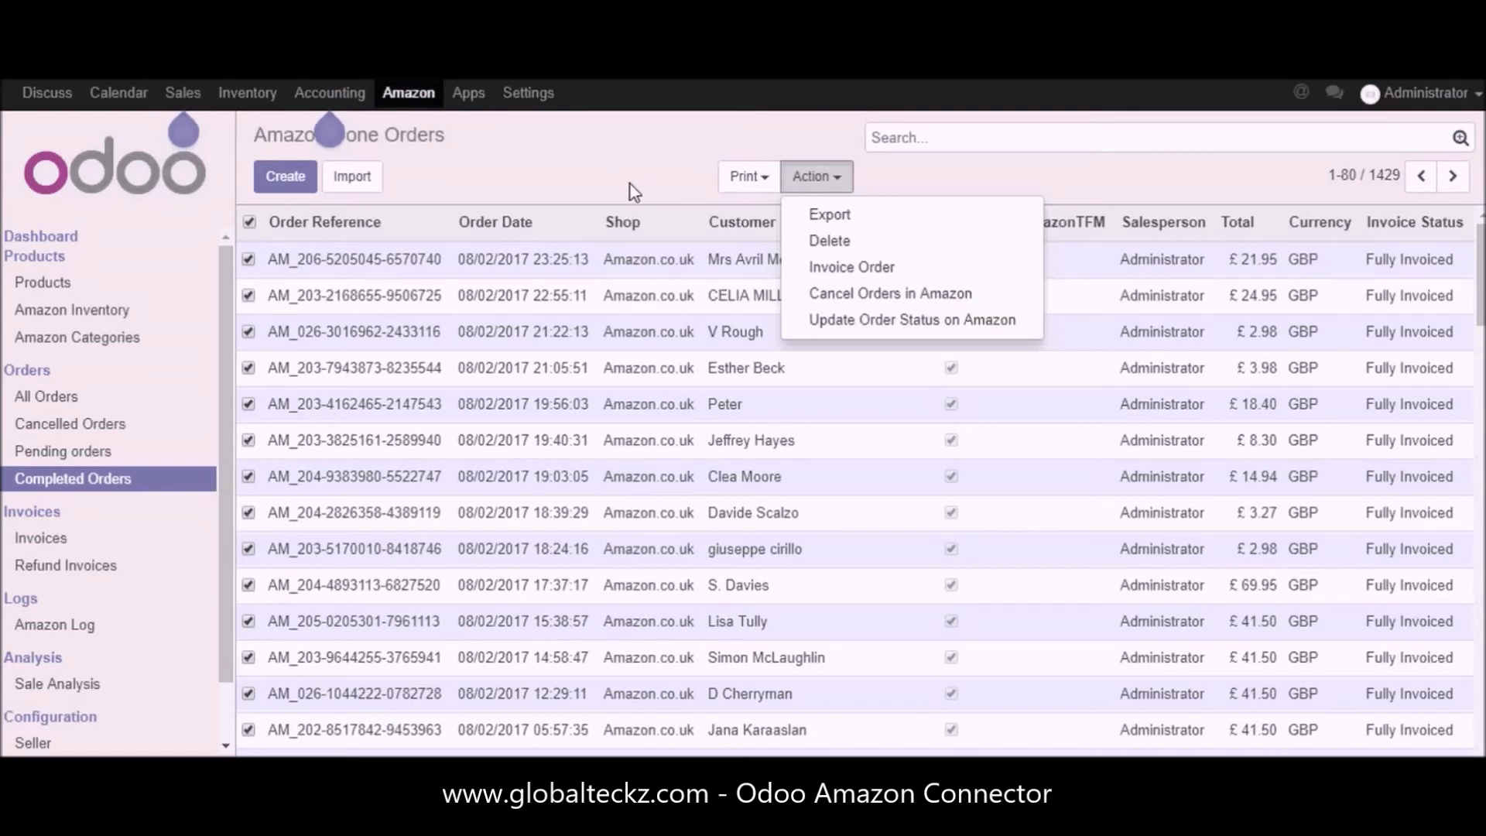
click(660, 189)
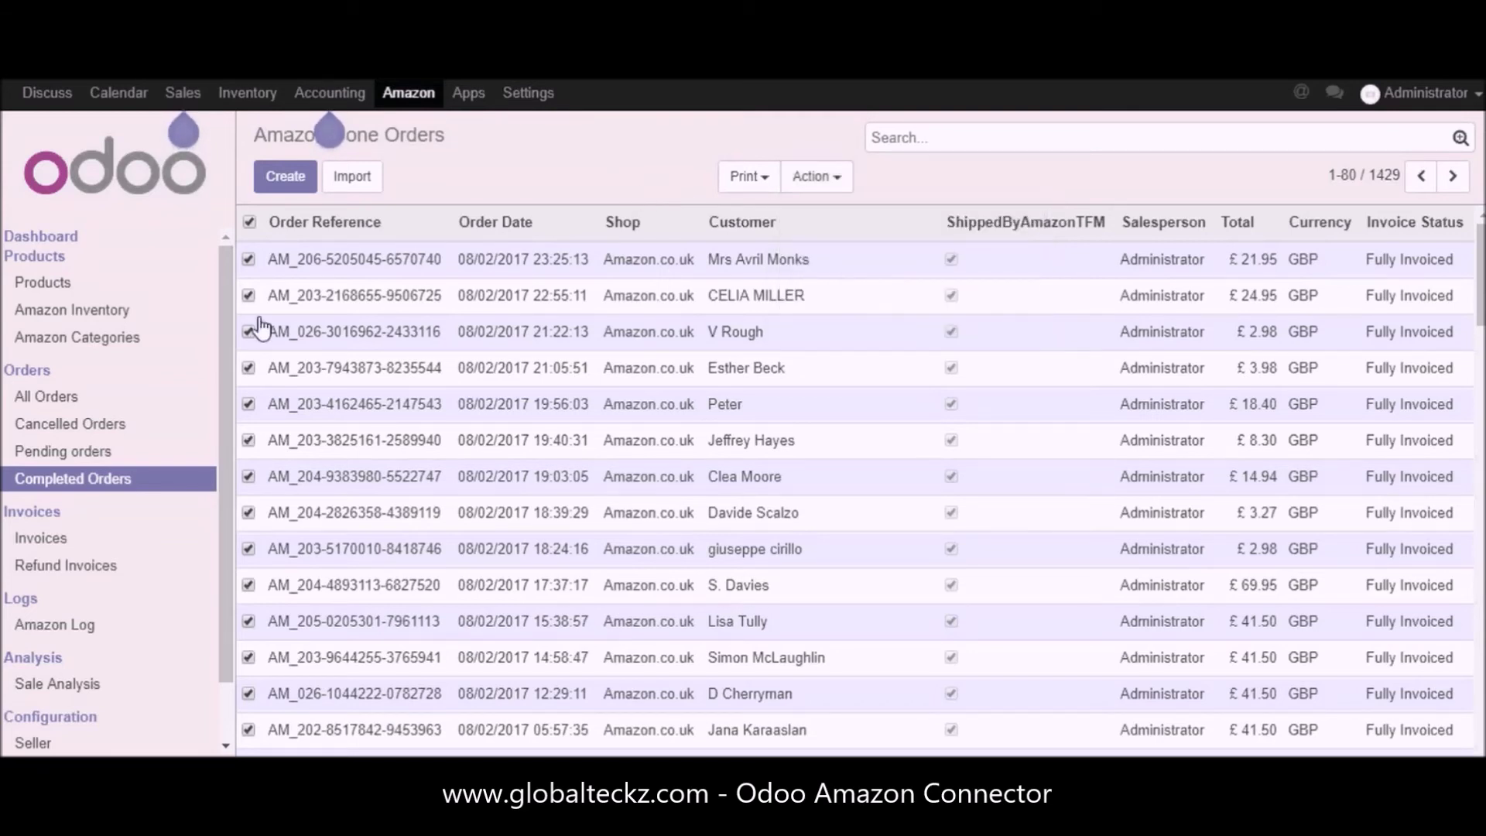
Try setting up the product export for Amazon.co.uk from the dashboard, and close the operation without running it.
click(48, 237)
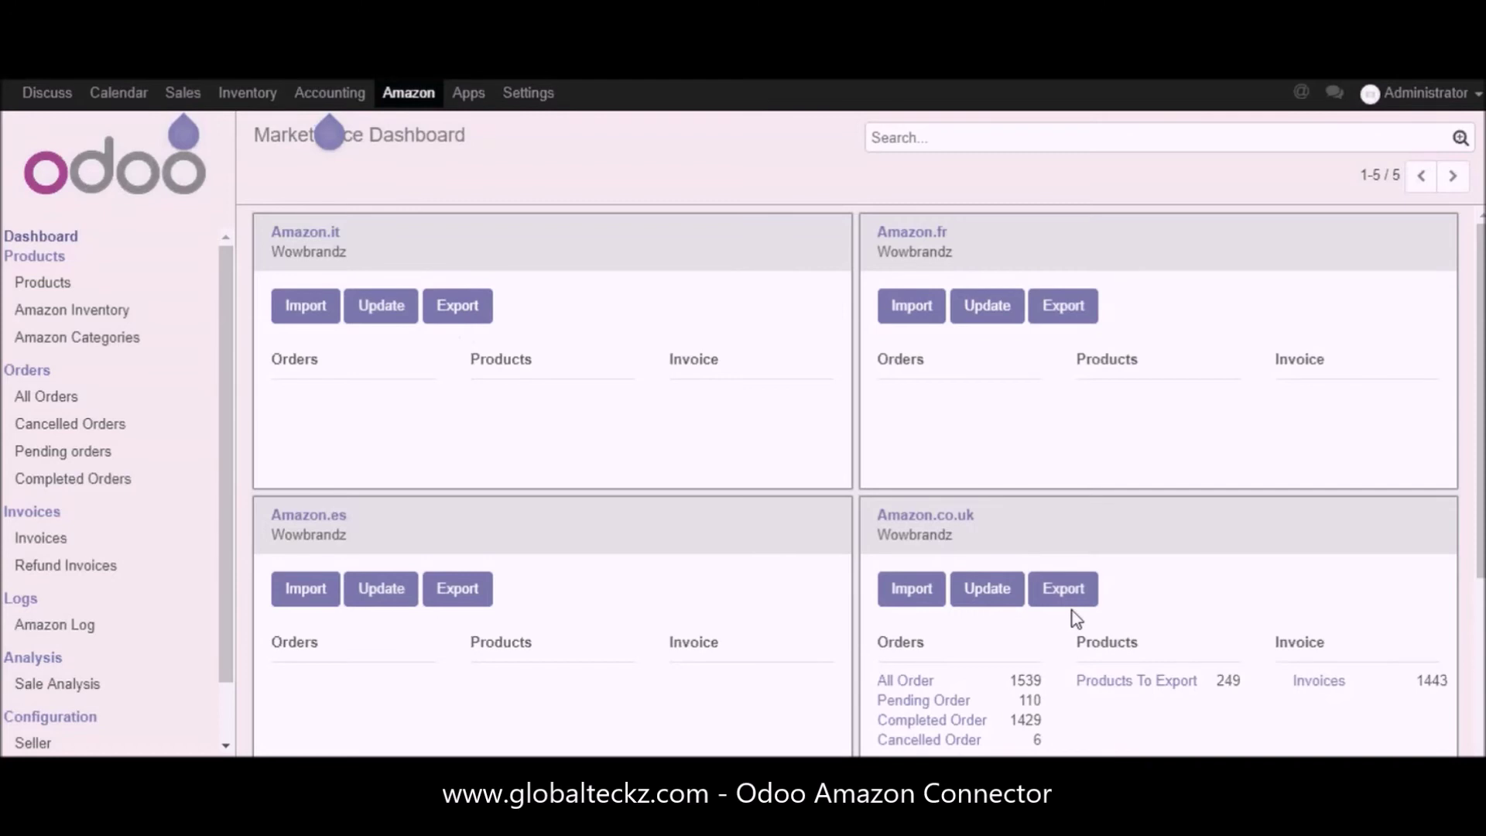
click(1065, 603)
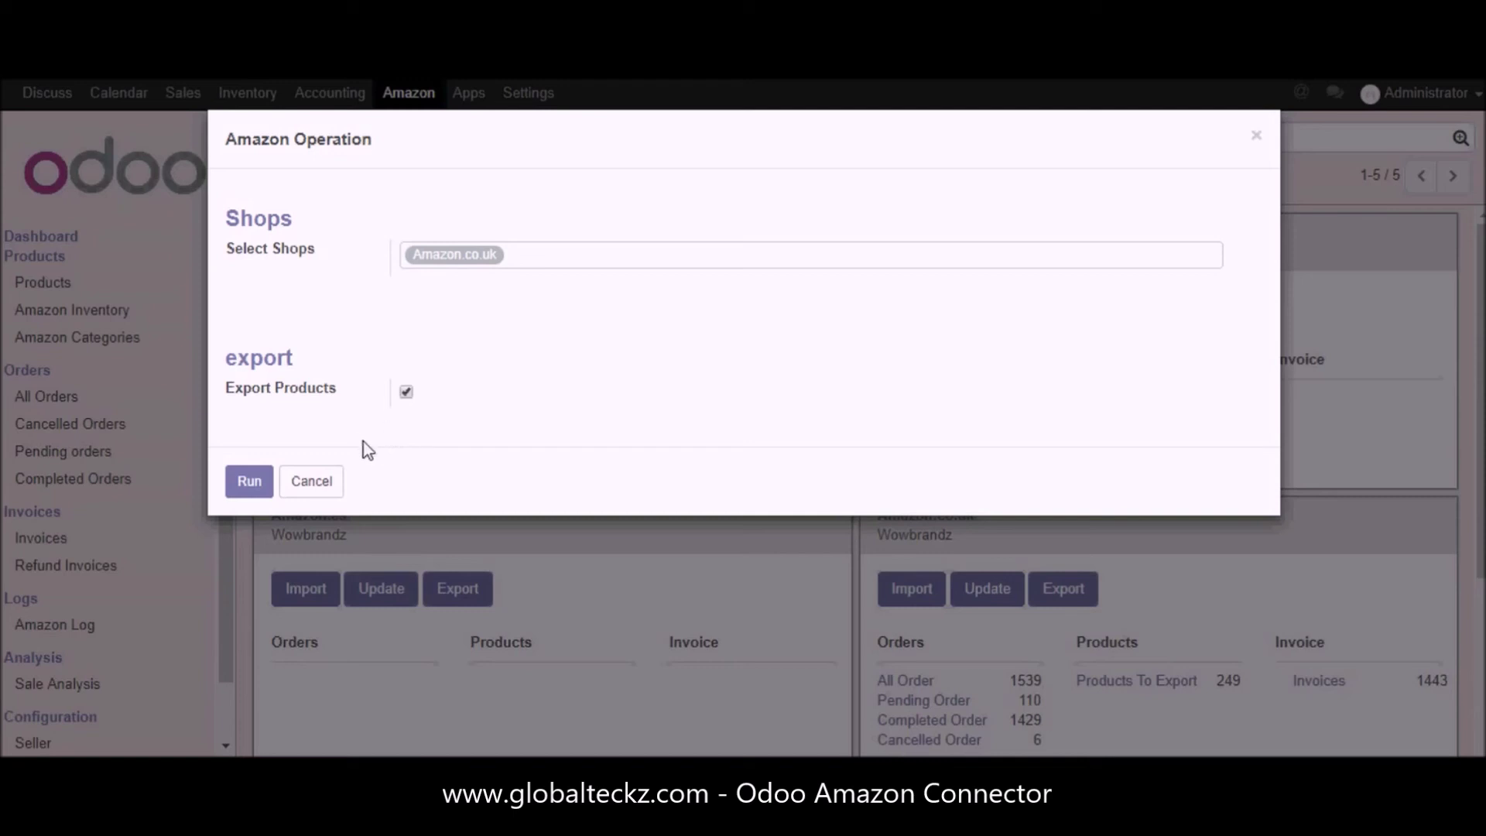
click(328, 486)
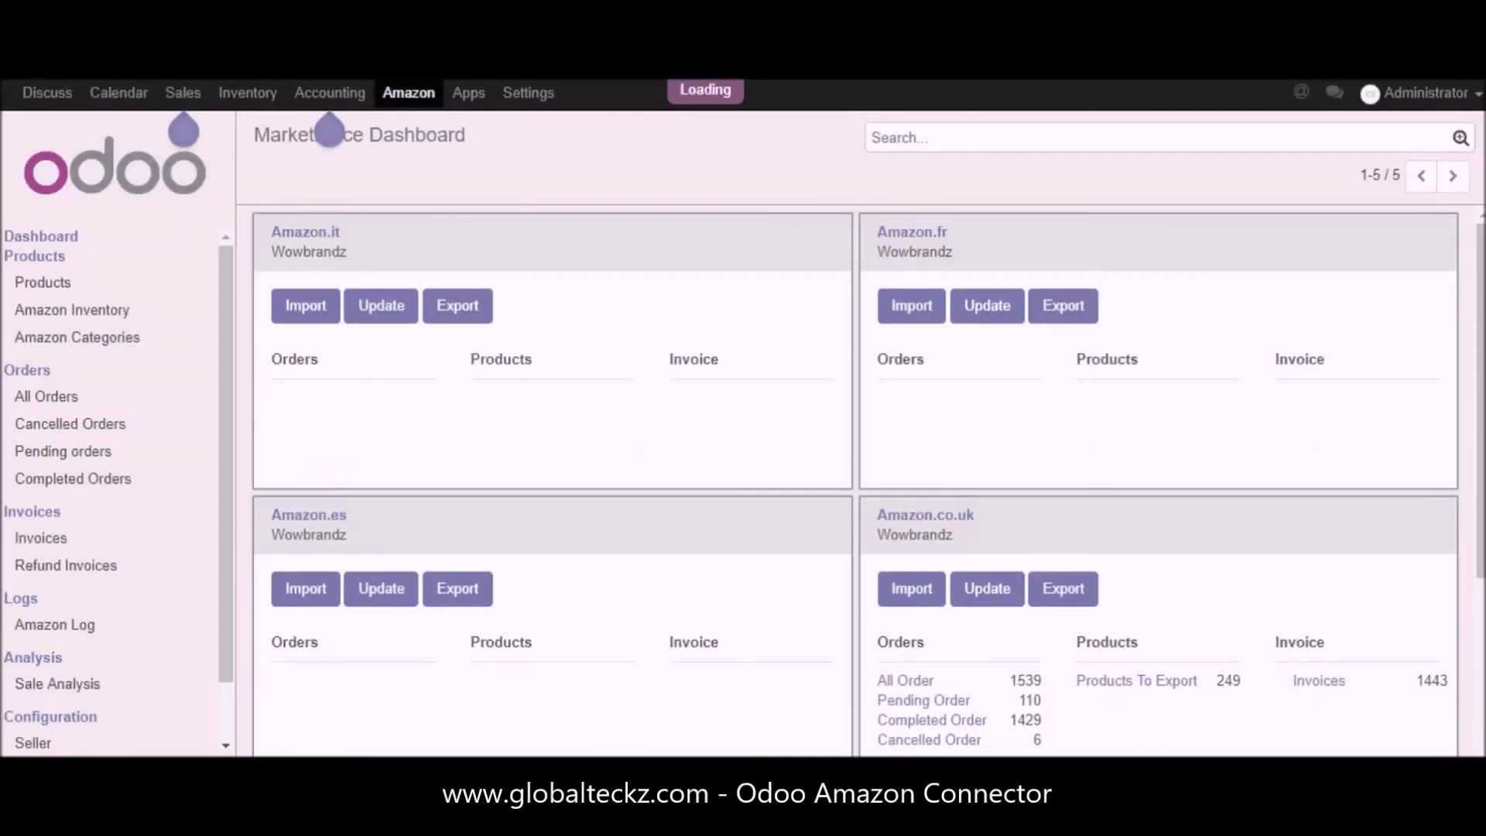